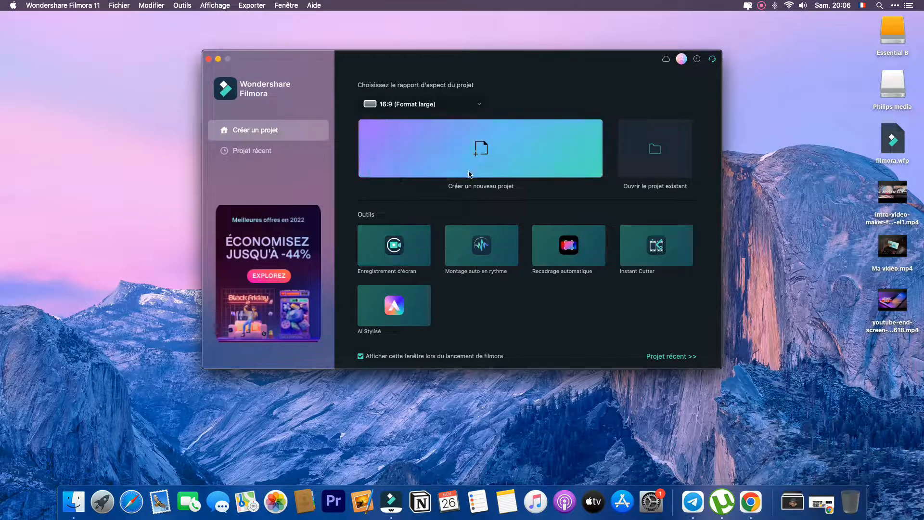
- Create a new project with the 16:9 (Format large) aspect ratio
{"action": "left_click", "coordinate": [464, 104]}
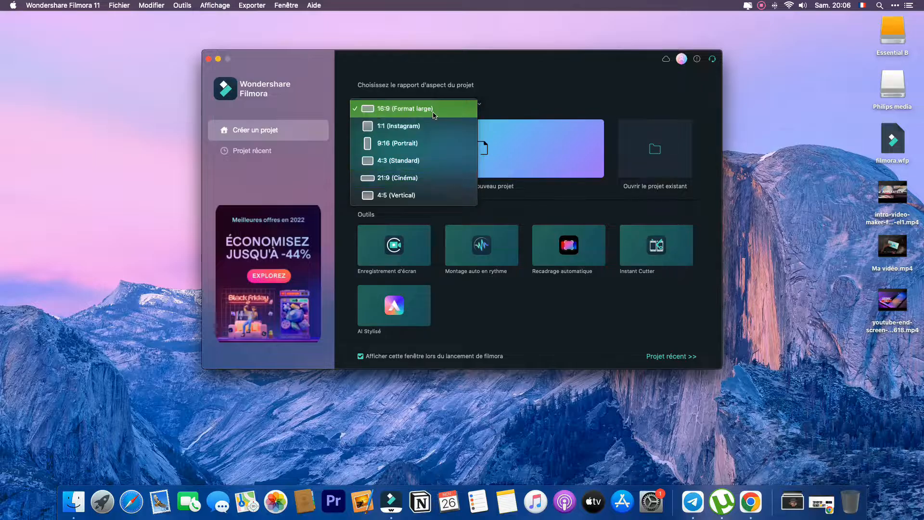
{"action": "left_click", "coordinate": [576, 103]}
{"action": "left_click", "coordinate": [511, 161]}
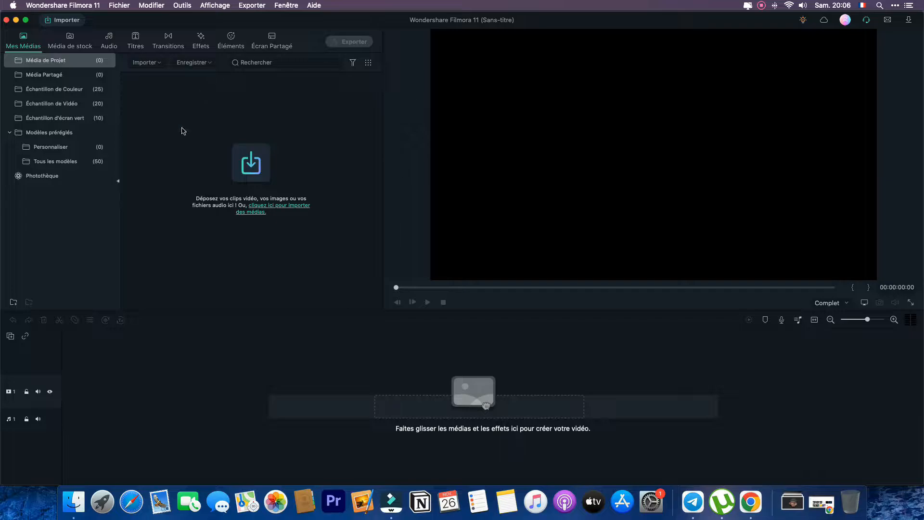
- Import the video intro-video-maker-featuring-a-cinematic-retro-feel-2973-el1.mp4 from the YOUTUBE folder into the project media
{"action": "left_click", "coordinate": [267, 207]}
{"action": "left_click", "coordinate": [383, 54]}
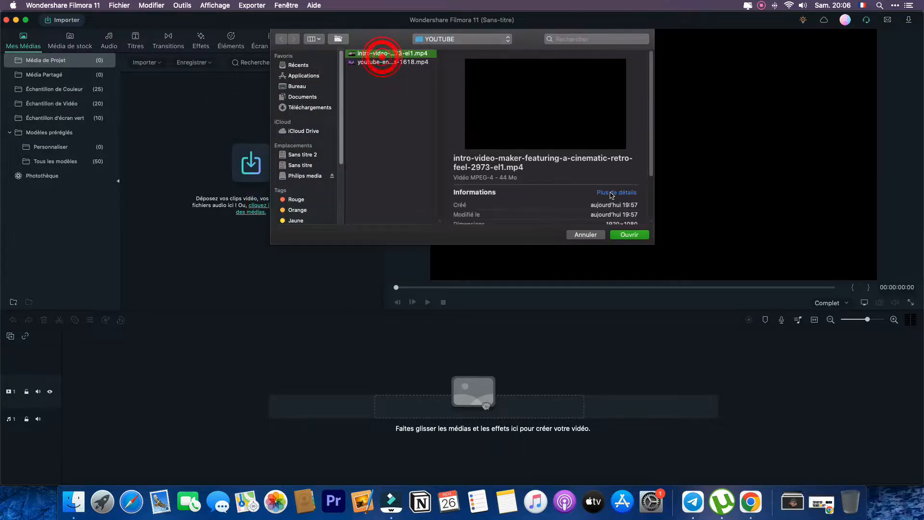
{"action": "left_click", "coordinate": [629, 234]}
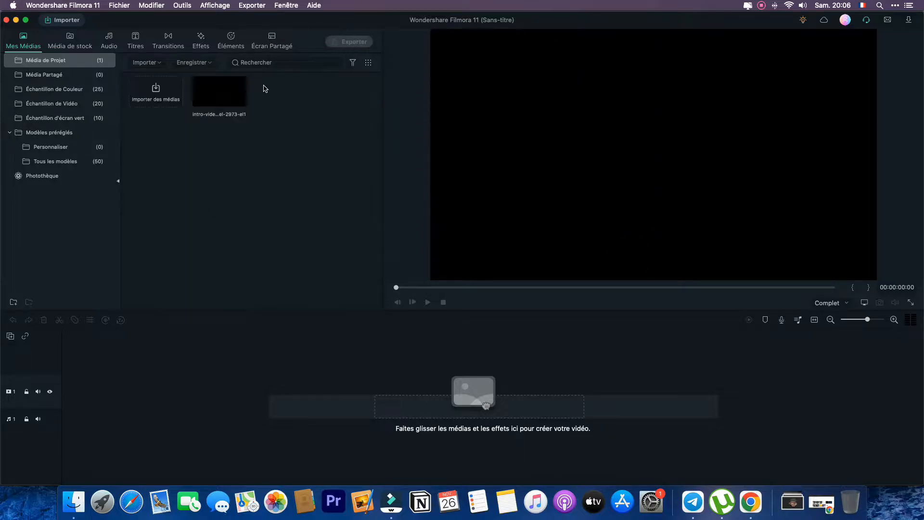
- Place the intro clip near the start of video track 1, matching the project to the media at 1920X1080 23.98fps, and preview it
{"action": "left_click", "coordinate": [213, 92]}
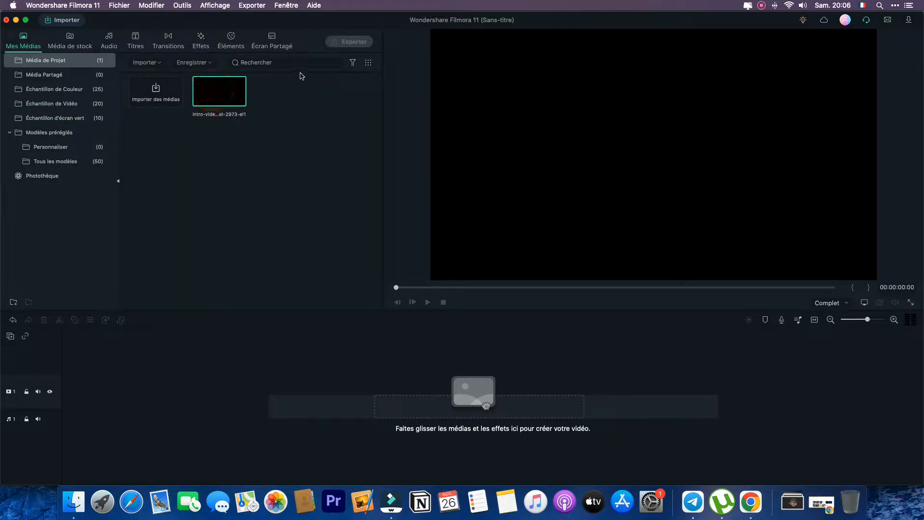
{"action": "left_click", "coordinate": [212, 89]}
{"action": "left_click_drag", "start_coordinate": [212, 91], "coordinate": [72, 388]}
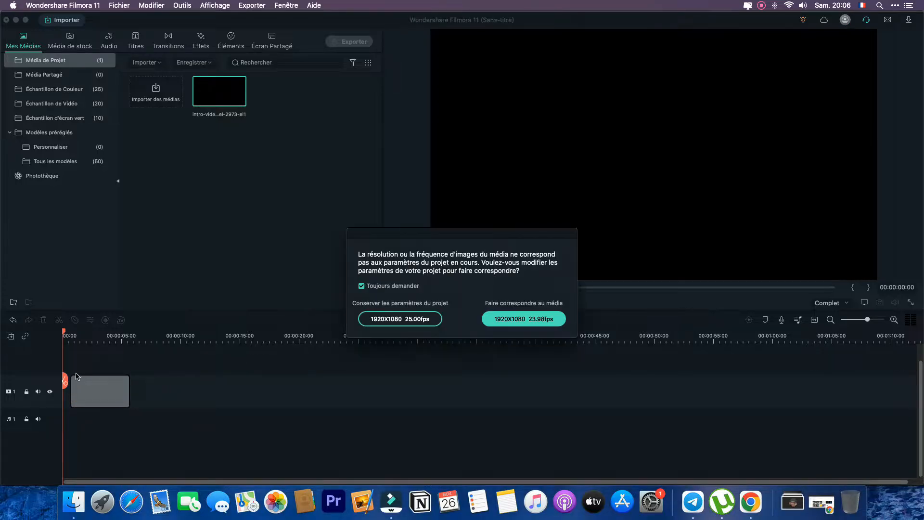
{"action": "left_click", "coordinate": [525, 318]}
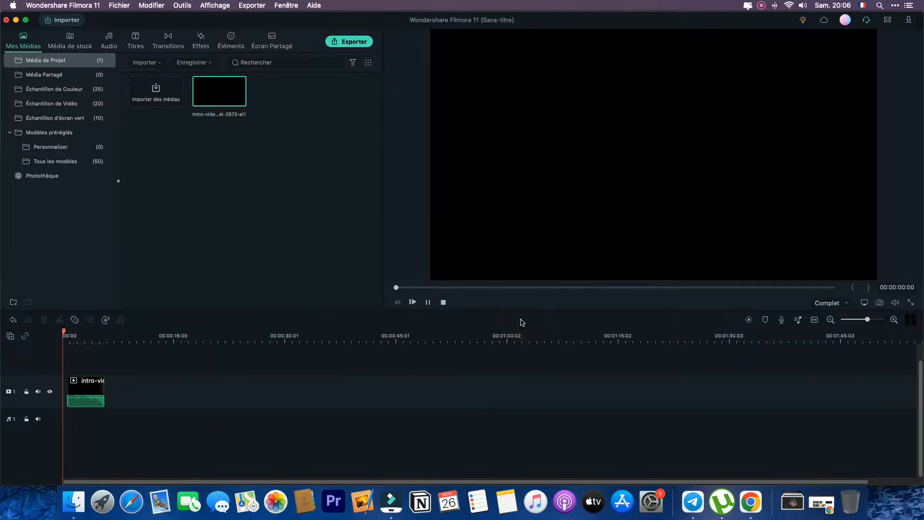
{"action": "key", "text": "space"}
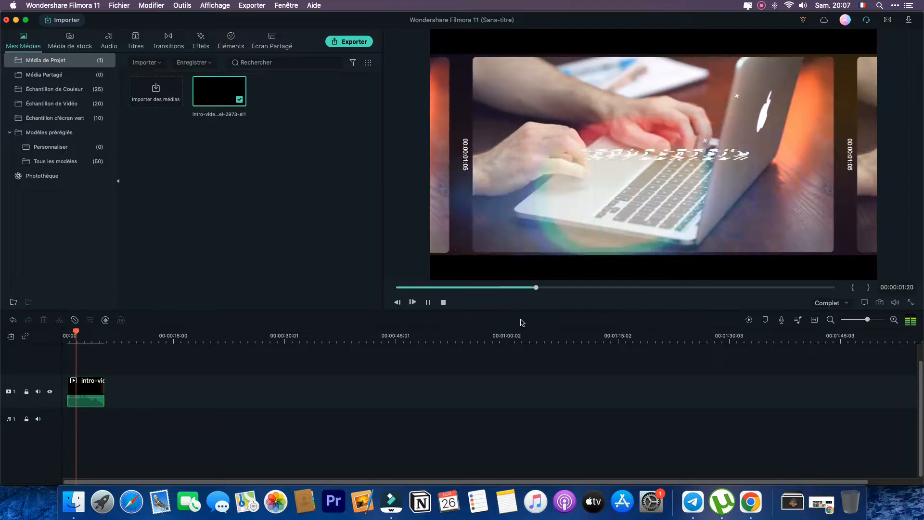
{"action": "key", "text": "space"}
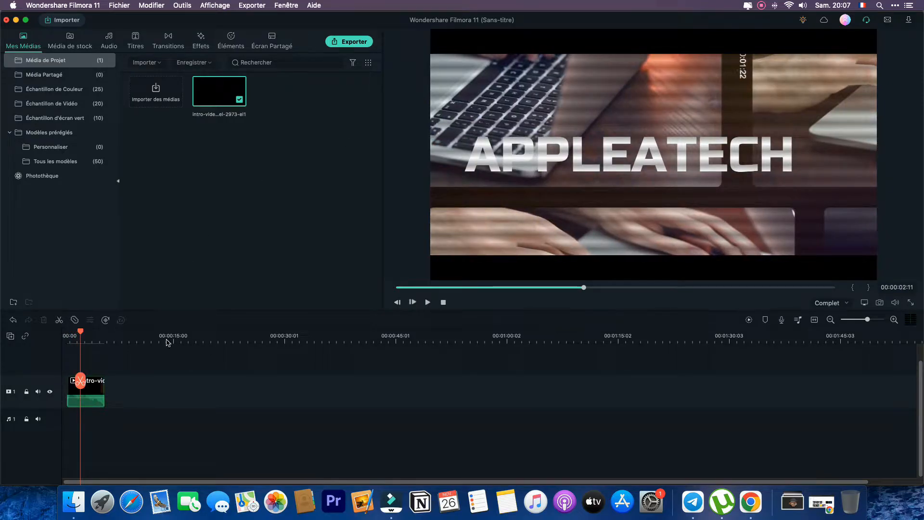
- Add the favourite Filmstock music Rush to audio track 1, aligned with the start of the intro clip, and play it back
{"action": "left_click", "coordinate": [72, 44]}
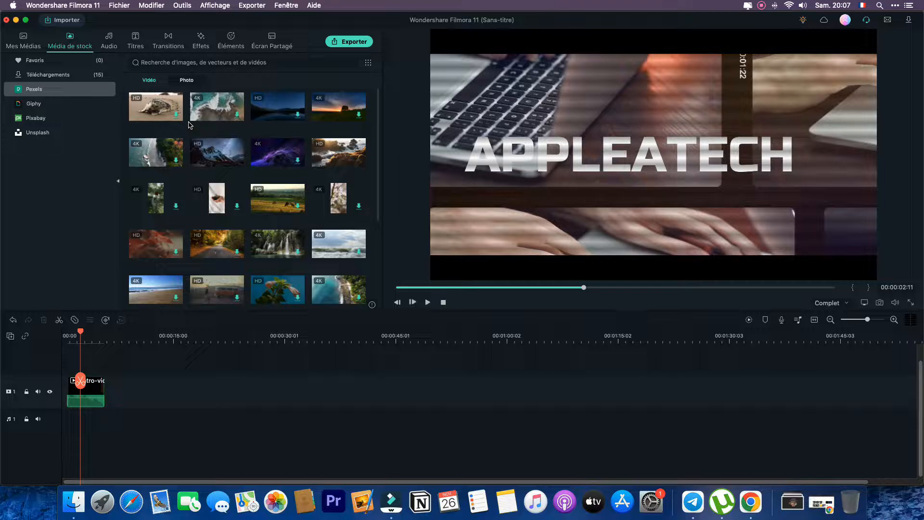
{"action": "left_click", "coordinate": [106, 47]}
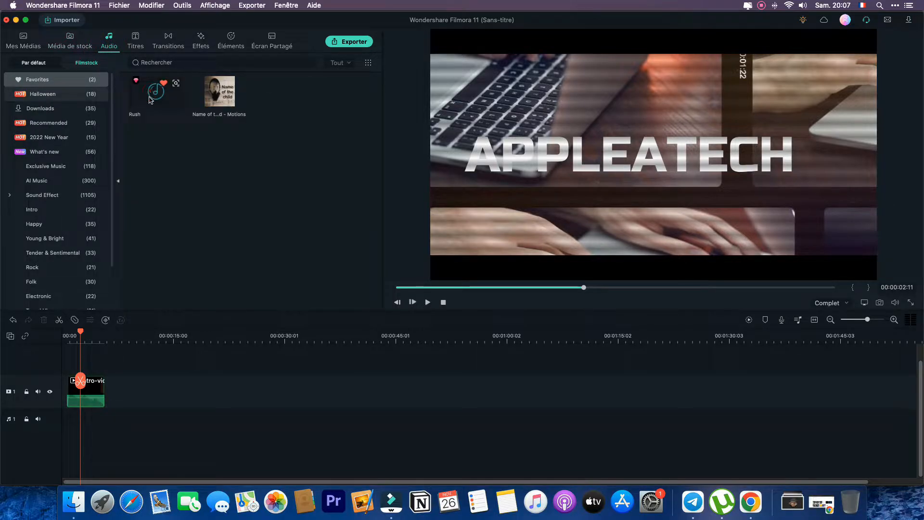
{"action": "left_click_drag", "start_coordinate": [153, 92], "coordinate": [84, 409]}
{"action": "left_click_drag", "start_coordinate": [156, 91], "coordinate": [75, 422]}
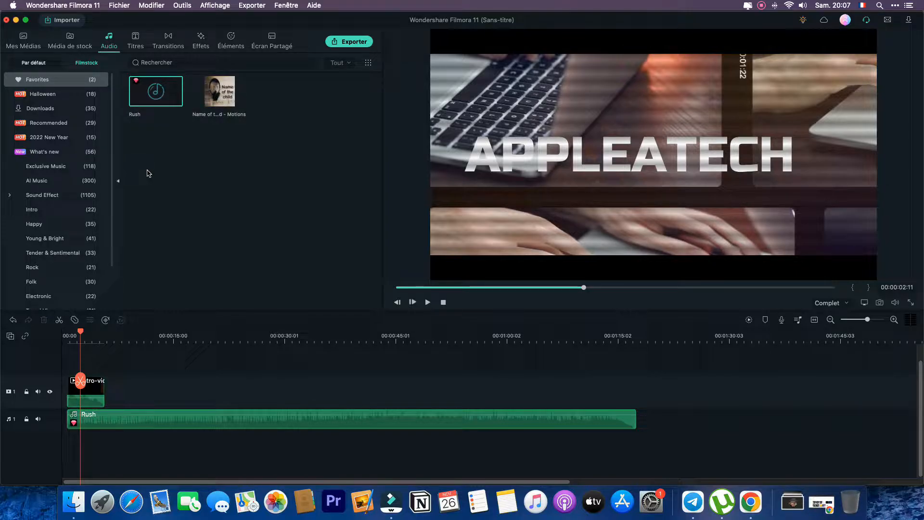
{"action": "key", "text": "space"}
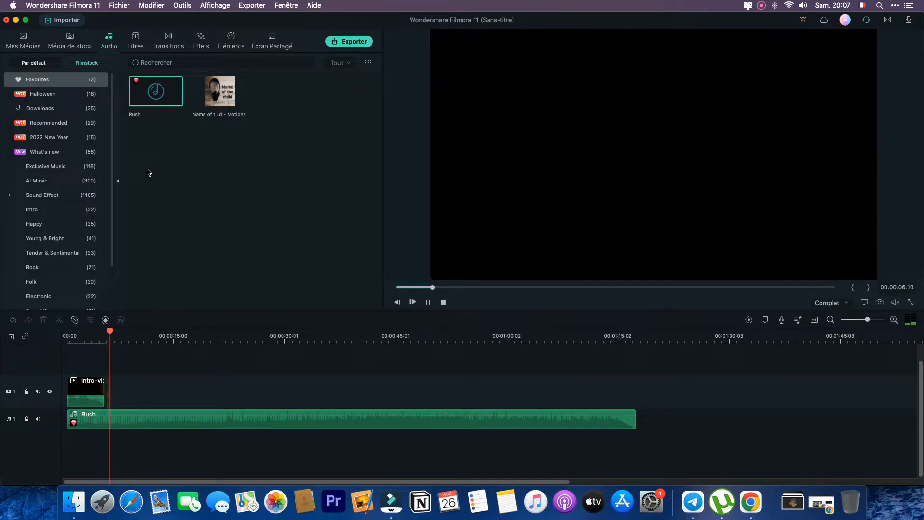
{"action": "key", "text": "space"}
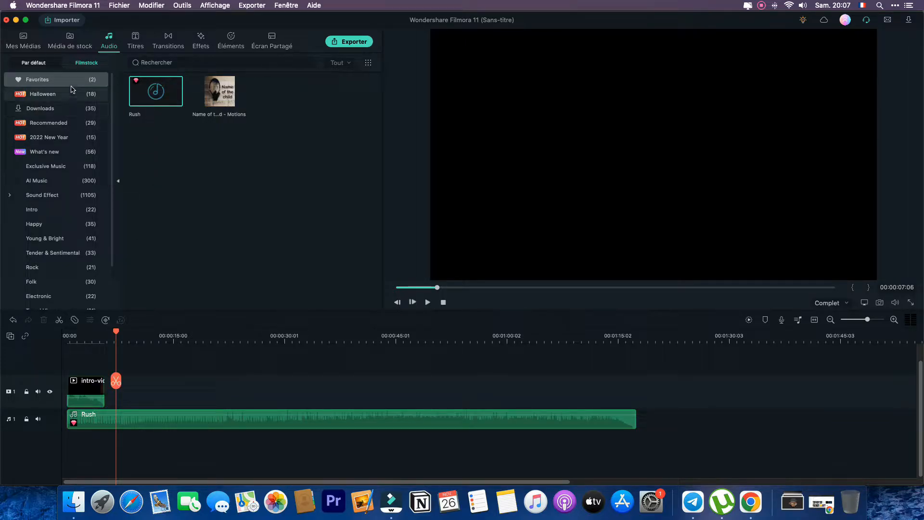
- Browse the default audio library and the included default title templates
{"action": "left_click", "coordinate": [47, 66]}
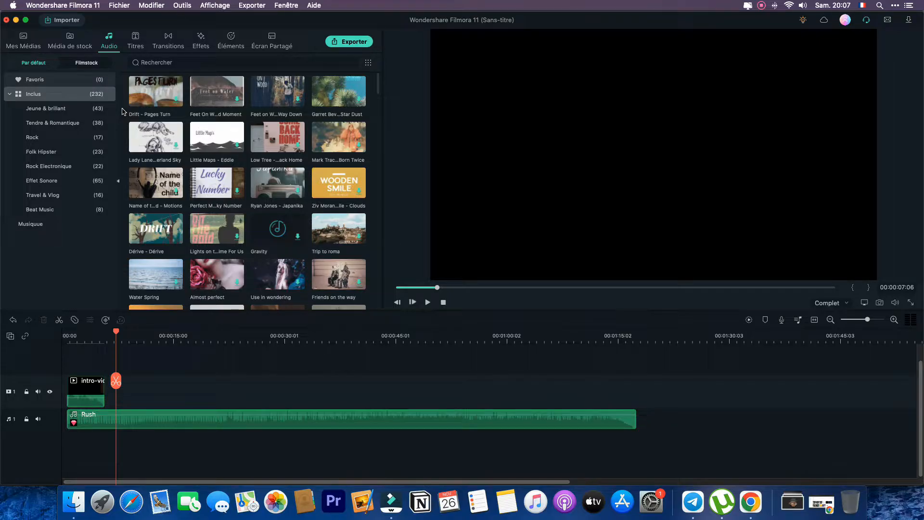
{"action": "left_click", "coordinate": [135, 42]}
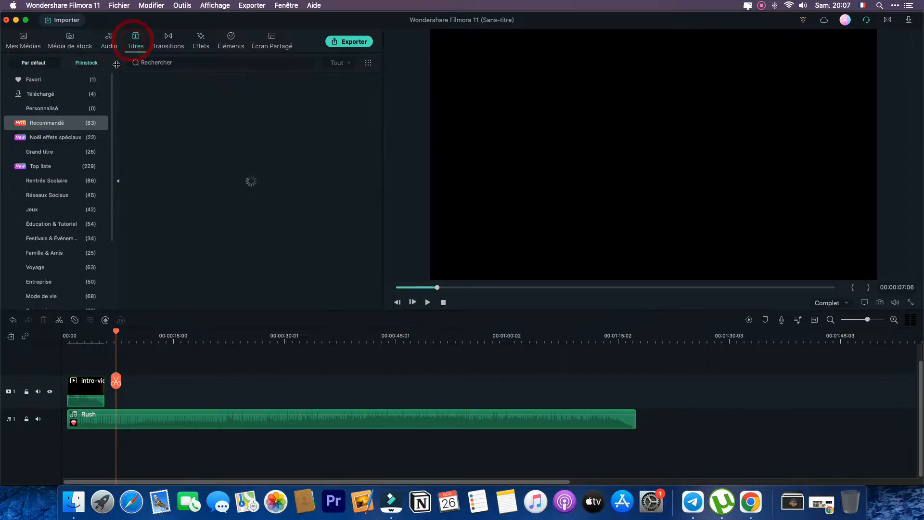
{"action": "left_click", "coordinate": [49, 67]}
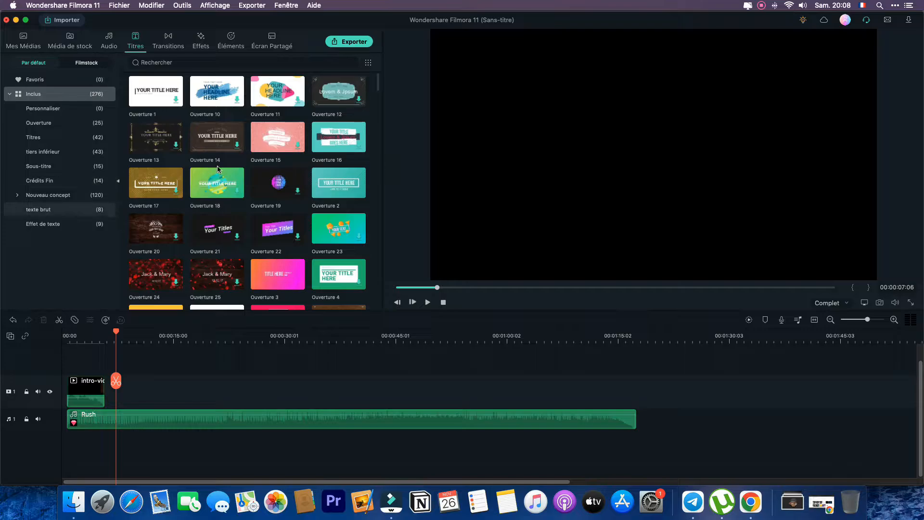
{"action": "scroll", "coordinate": [124, 201], "scroll_direction": "down", "scroll_amount": 1}
{"action": "scroll", "coordinate": [225, 214], "scroll_direction": "down", "scroll_amount": 15}
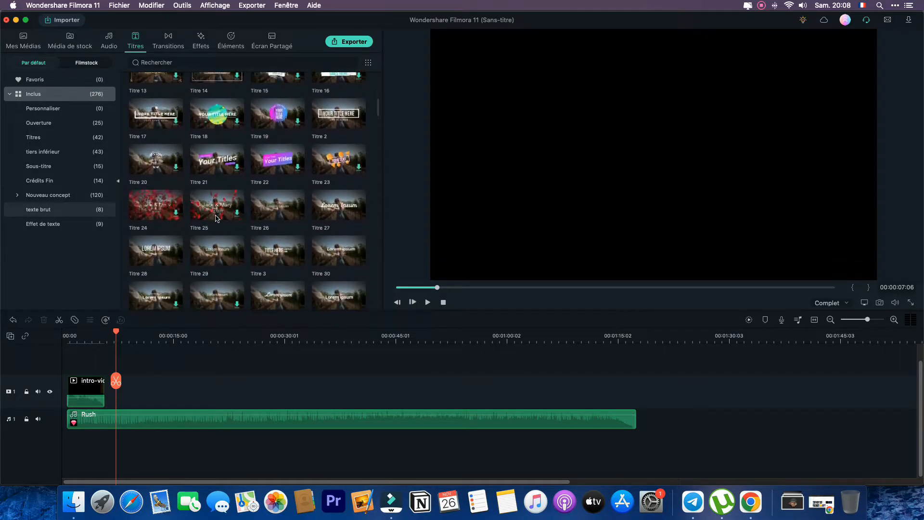
{"action": "scroll", "coordinate": [224, 213], "scroll_direction": "down", "scroll_amount": 5}
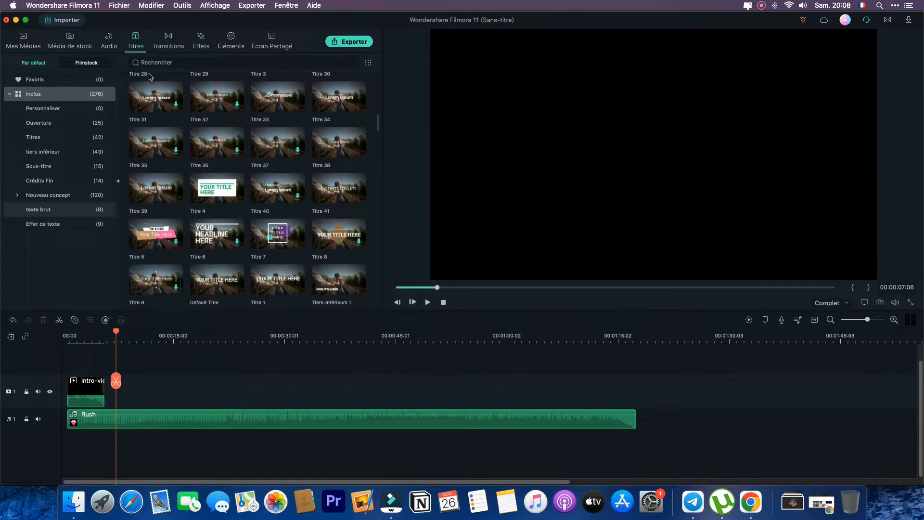
- Add the favourite Filmstock Cinematic Camera Opener 01 title to video track 1 after the intro clip and preview it
{"action": "left_click", "coordinate": [88, 63]}
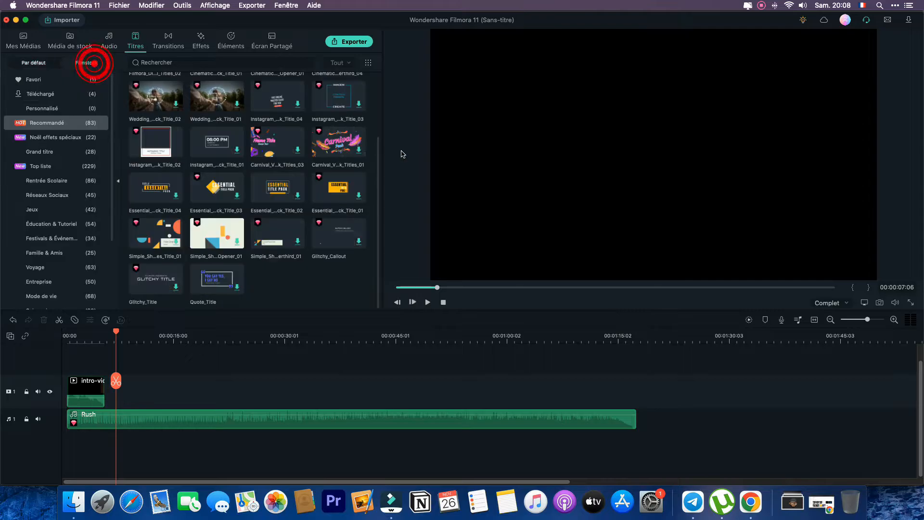
{"action": "left_click", "coordinate": [71, 81]}
{"action": "left_click_drag", "start_coordinate": [157, 94], "coordinate": [160, 400]}
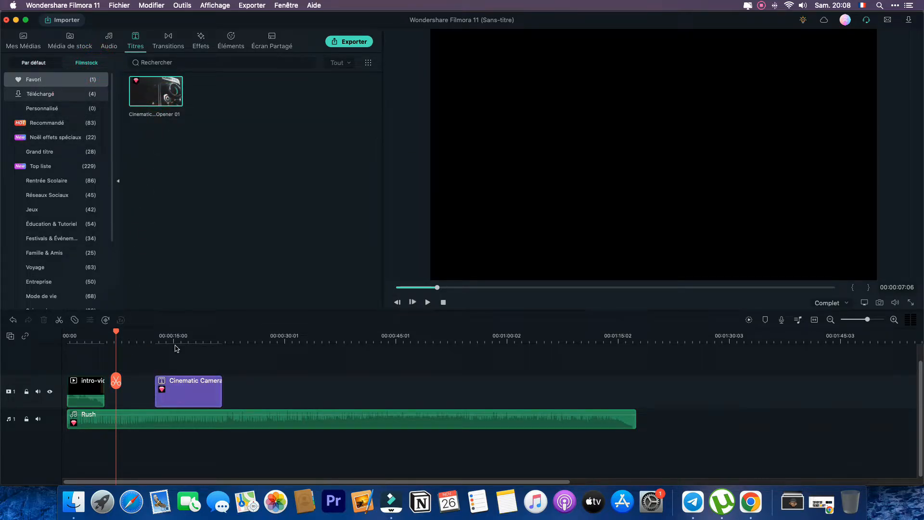
{"action": "left_click", "coordinate": [147, 334]}
{"action": "key", "text": "space"}
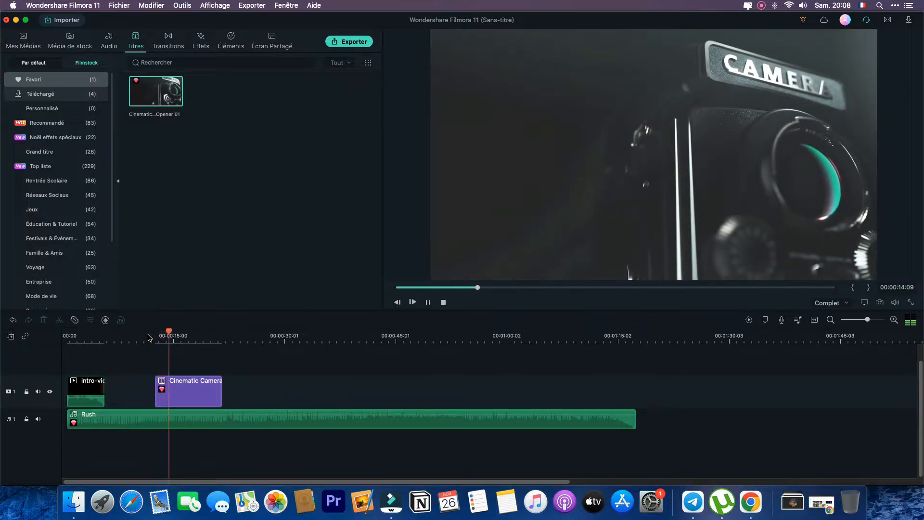
{"action": "key", "text": "space"}
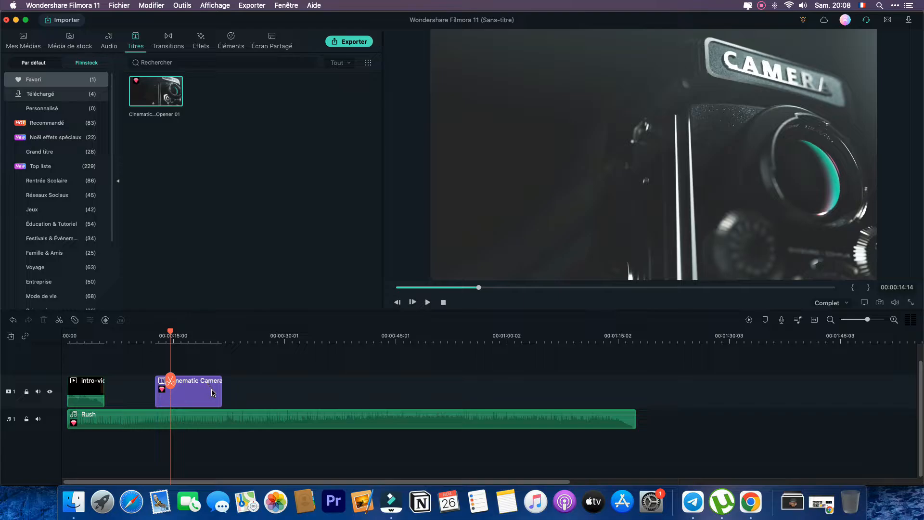
- Replace the opener title's "filmstock effect" line with "VIDEOS YOUTUBE"
{"action": "double_click", "coordinate": [212, 393]}
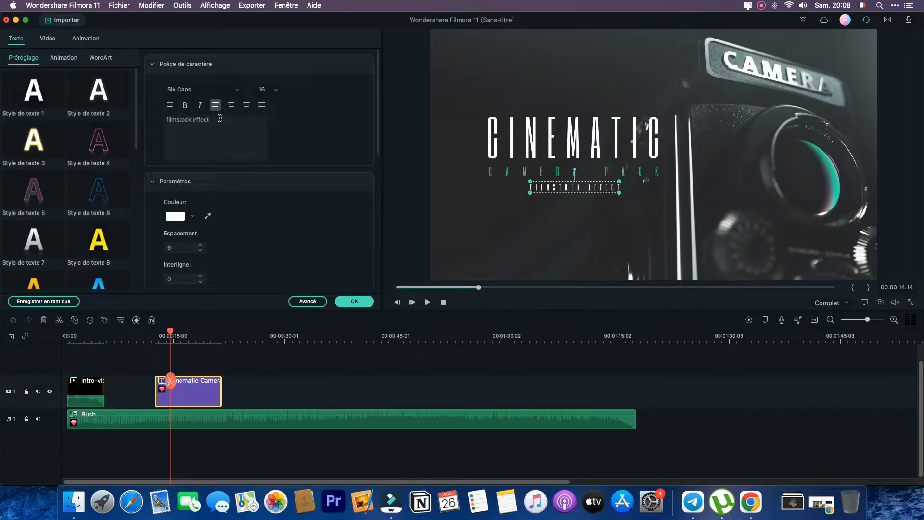
{"action": "left_click_drag", "start_coordinate": [222, 118], "coordinate": [153, 122]}
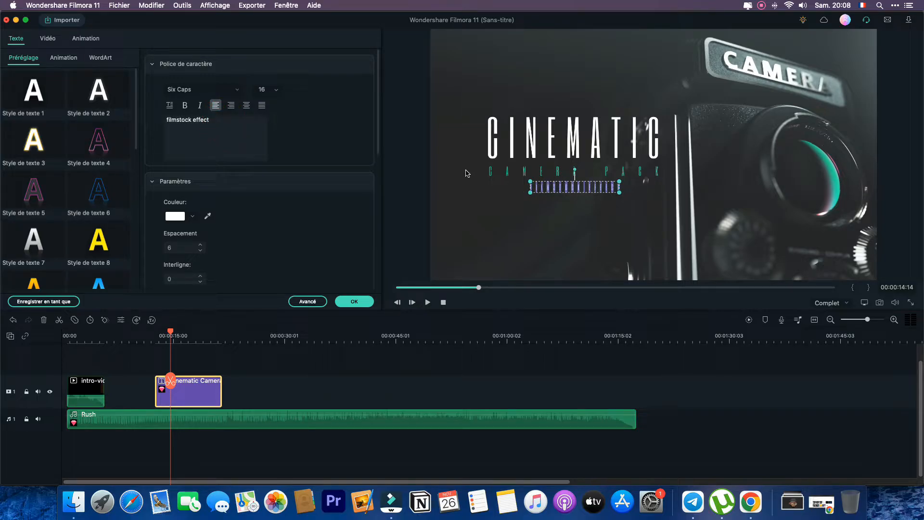
{"action": "type", "text": "VIDEOS"}
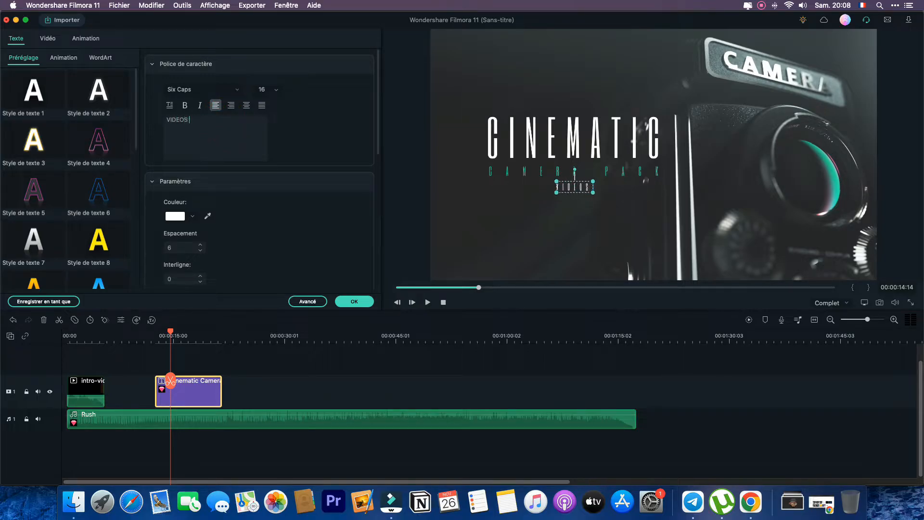
{"action": "type", "text": " YOUTUBE"}
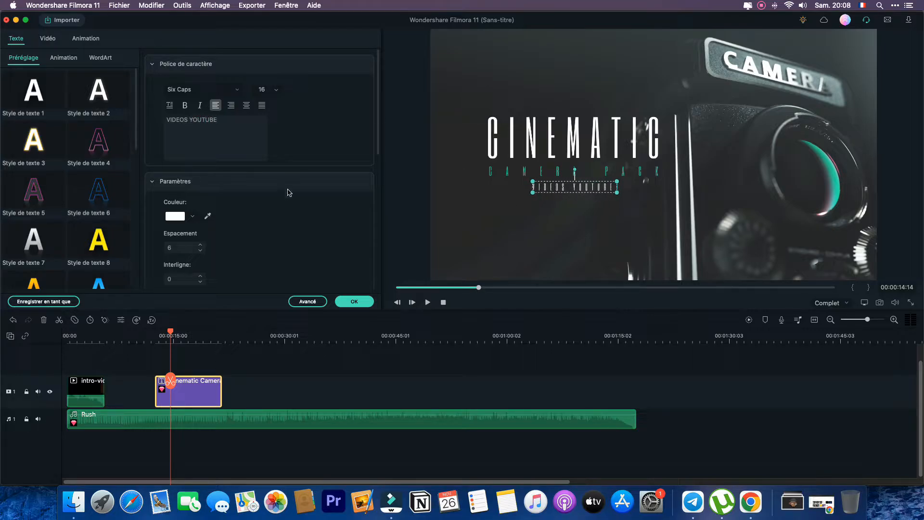
- Set the "VIDEOS YOUTUBE" line's font to Apple Braille at size 42
{"action": "left_click", "coordinate": [237, 91]}
{"action": "left_click", "coordinate": [238, 92]}
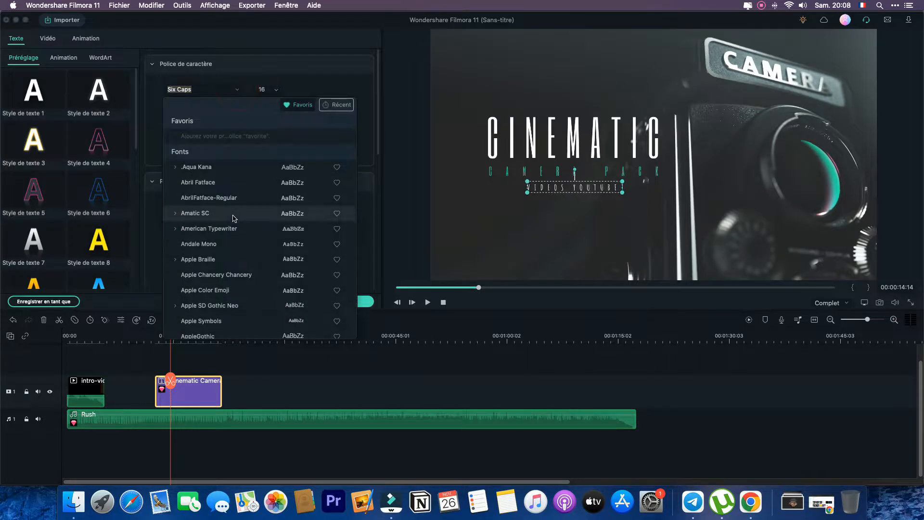
{"action": "left_click", "coordinate": [223, 258]}
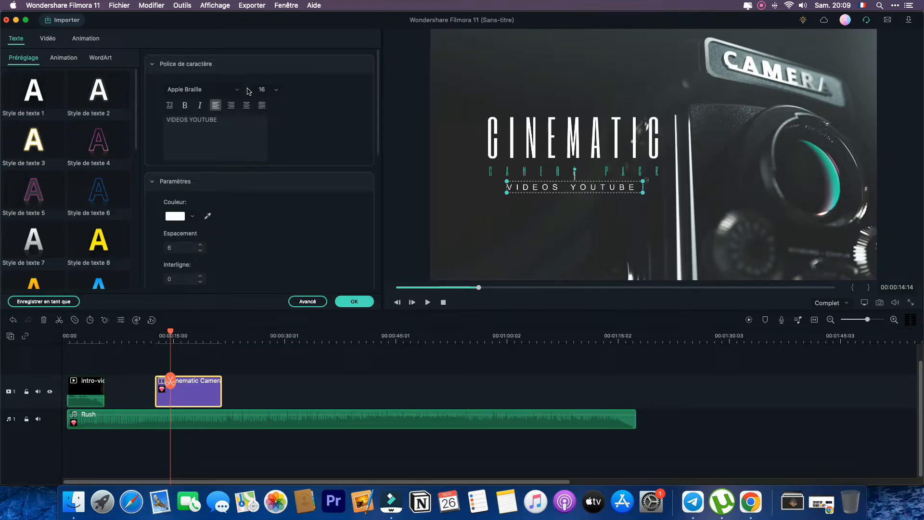
{"action": "left_click", "coordinate": [278, 94]}
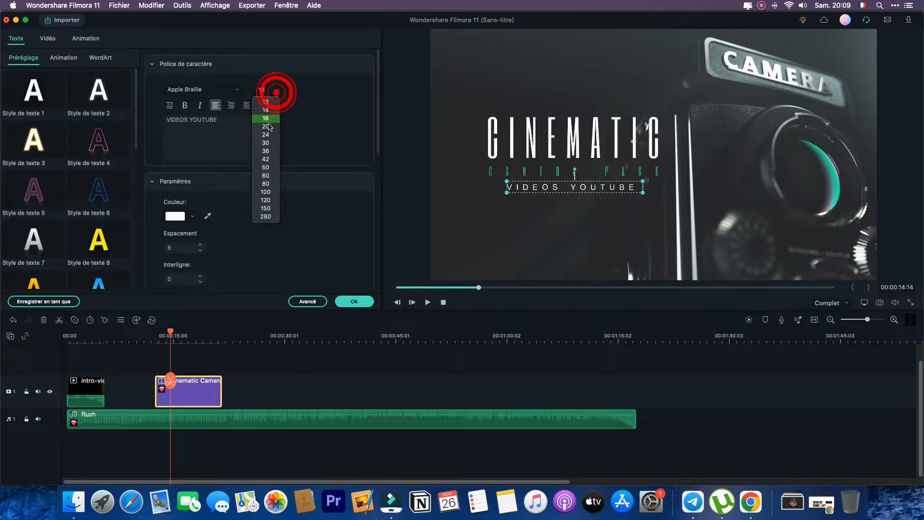
{"action": "left_click", "coordinate": [267, 159]}
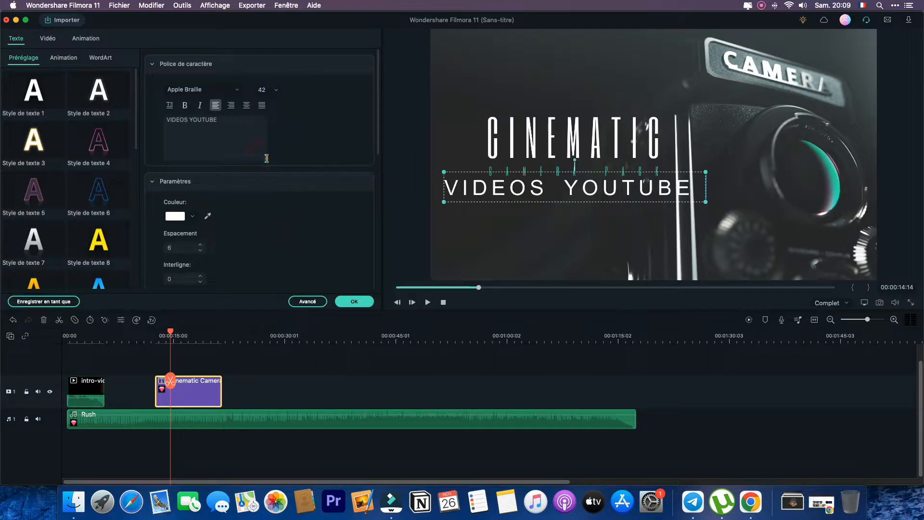
{"action": "left_click", "coordinate": [505, 217]}
- Try several preset text styles on the "VIDEOS YOUTUBE" line and settle on Style de texte 7
{"action": "left_click", "coordinate": [53, 140]}
{"action": "left_click", "coordinate": [85, 140]}
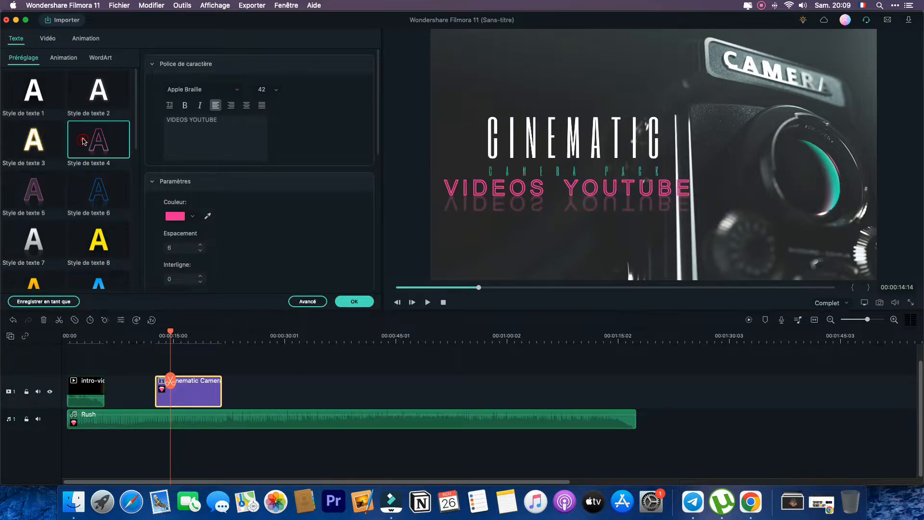
{"action": "left_click", "coordinate": [62, 189]}
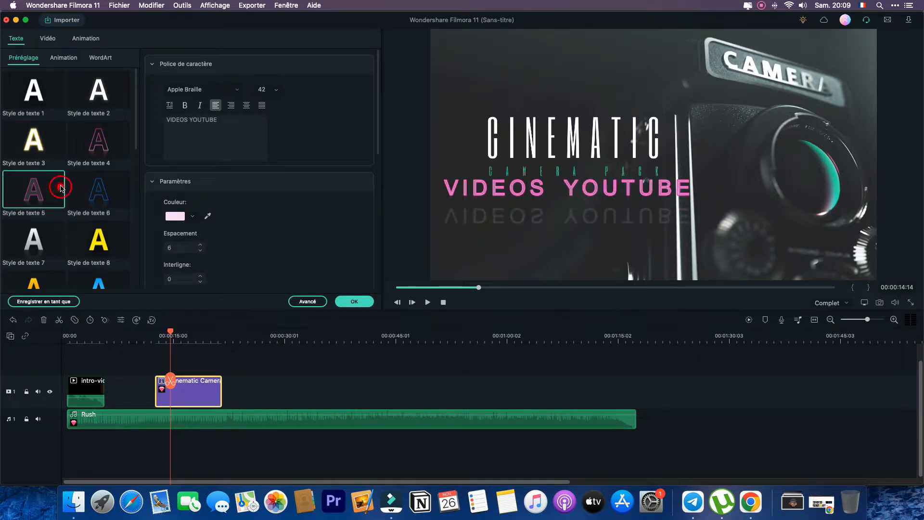
{"action": "left_click", "coordinate": [102, 192]}
{"action": "left_click", "coordinate": [47, 238]}
{"action": "left_click", "coordinate": [89, 241]}
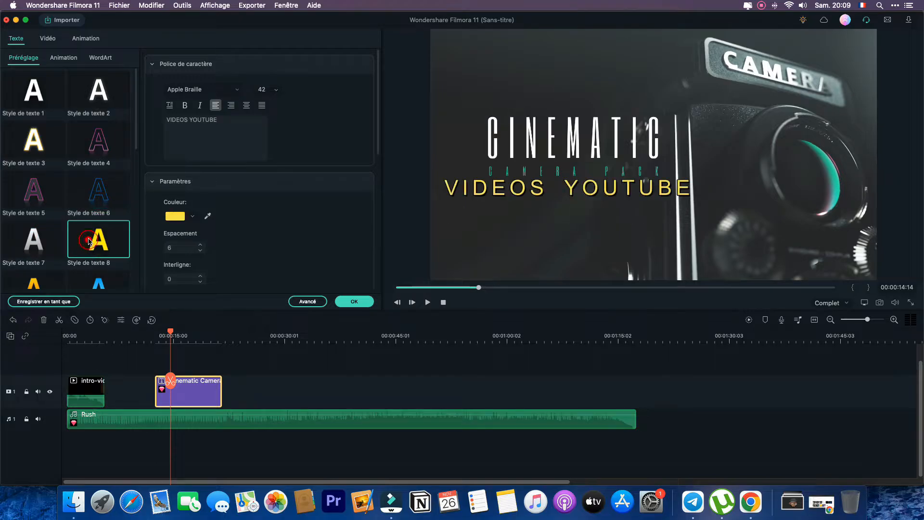
{"action": "left_click", "coordinate": [42, 243]}
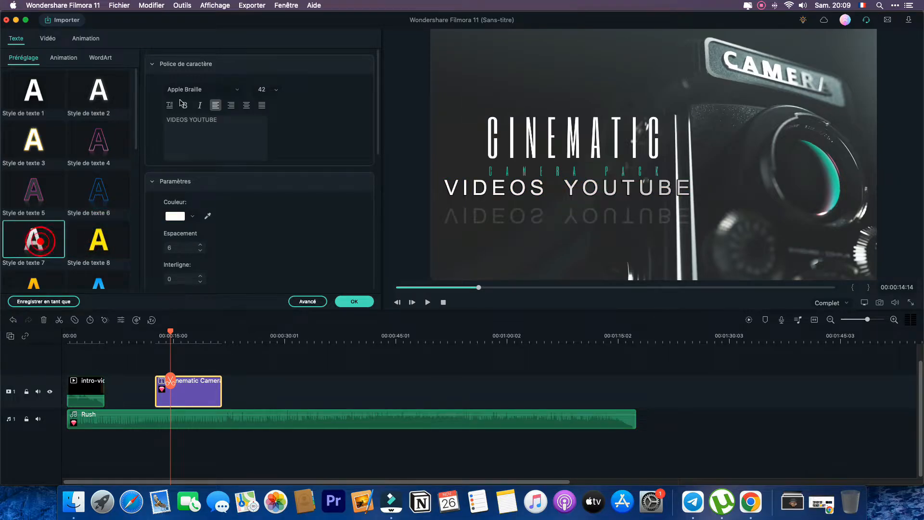
- Confirm the opener title edits and look through the recommended Filmstock titles and the included default transitions
{"action": "left_click", "coordinate": [361, 303]}
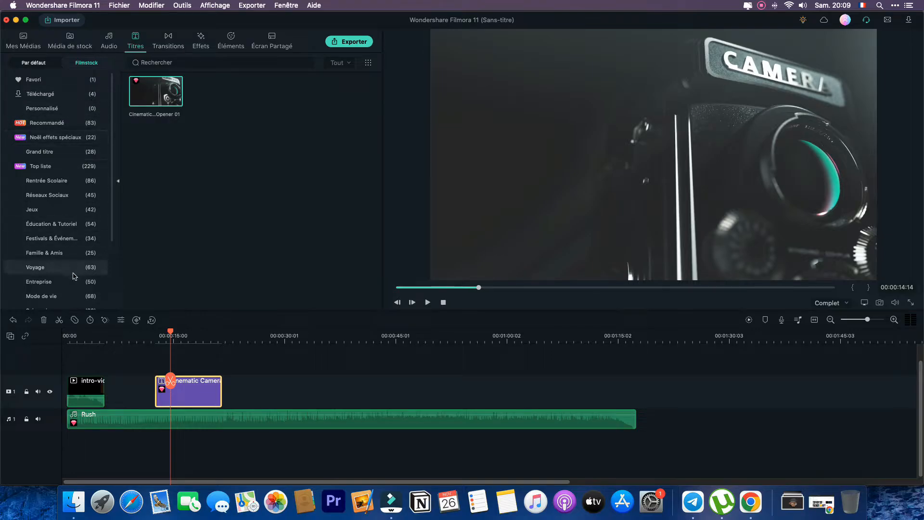
{"action": "left_click", "coordinate": [72, 124]}
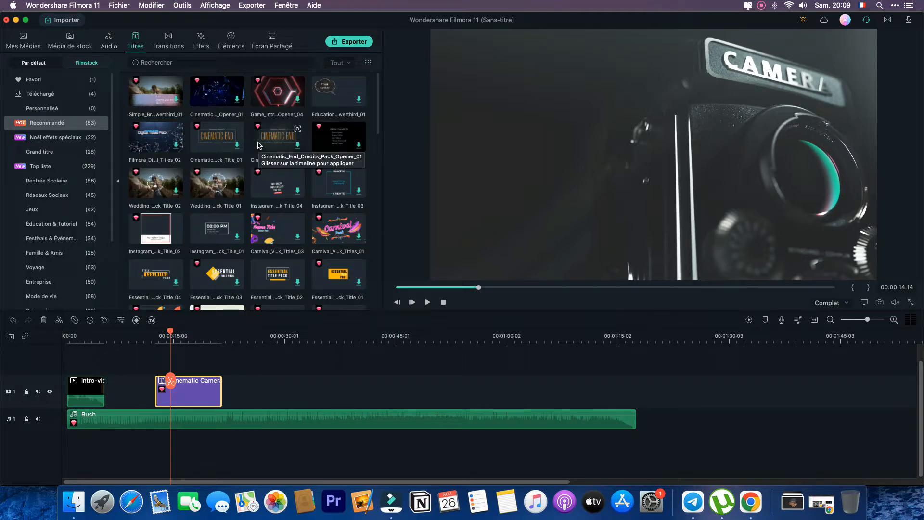
{"action": "left_click", "coordinate": [170, 45]}
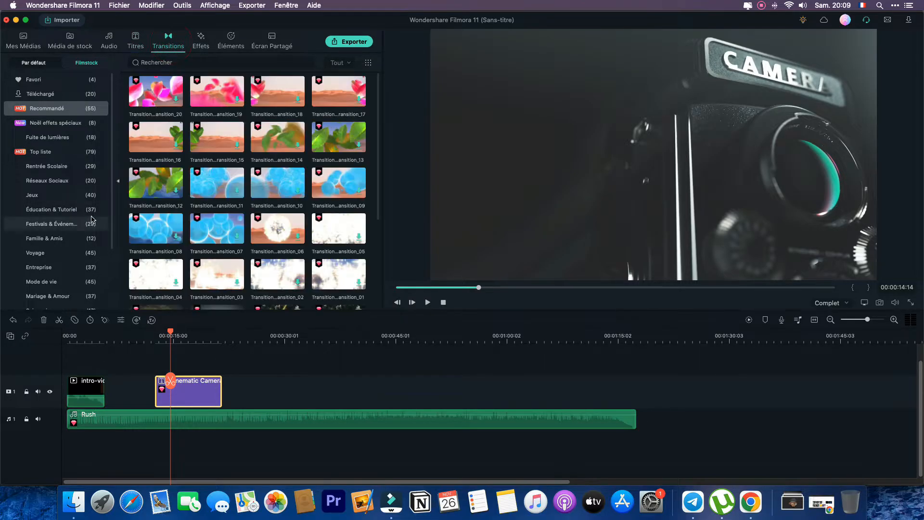
{"action": "left_click", "coordinate": [47, 62]}
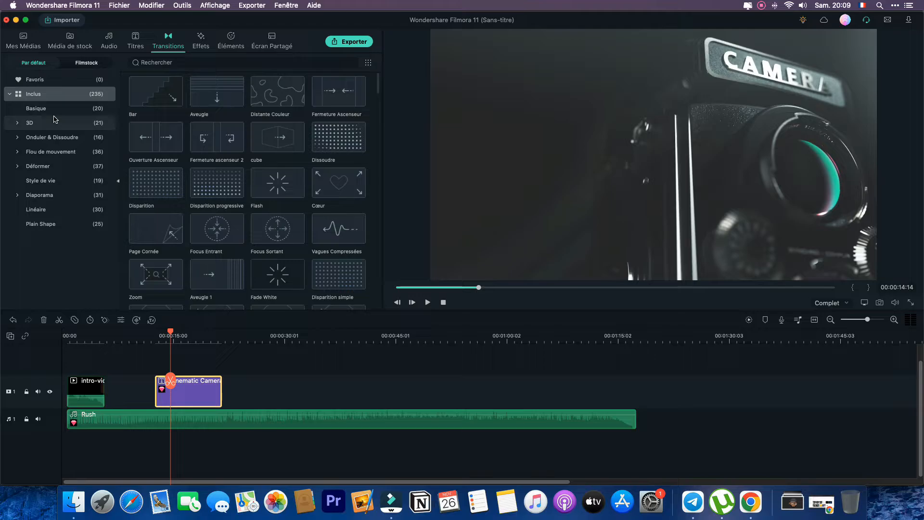
- Add the Filmstock CinematicTwo effect to video track 2 above the opener title and preview it from the title's start
{"action": "left_click", "coordinate": [201, 46]}
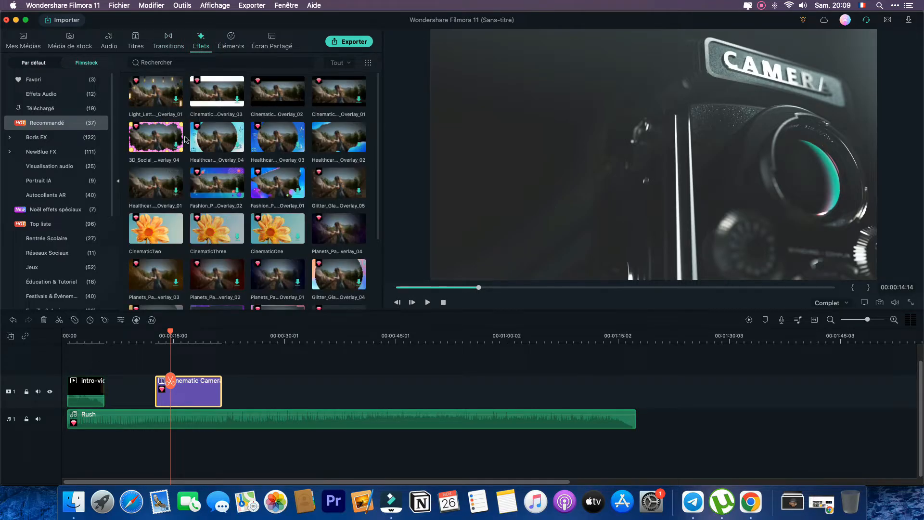
{"action": "mouse_move", "coordinate": [181, 238]}
{"action": "left_mouse_down"}
{"action": "mouse_move", "coordinate": [188, 353]}
{"action": "mouse_move", "coordinate": [175, 357]}
{"action": "left_mouse_up"}
{"action": "left_click_drag", "start_coordinate": [171, 353], "coordinate": [172, 353]}
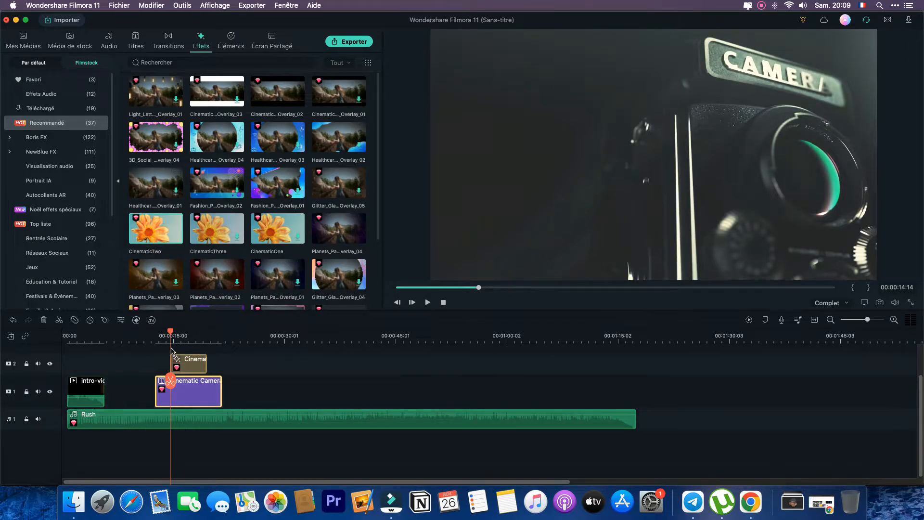
{"action": "left_click", "coordinate": [157, 340]}
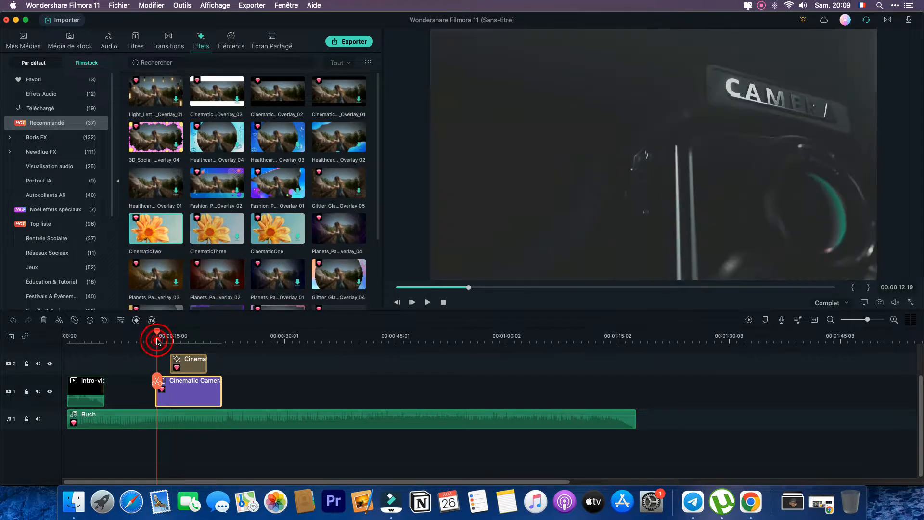
{"action": "key", "text": "space"}
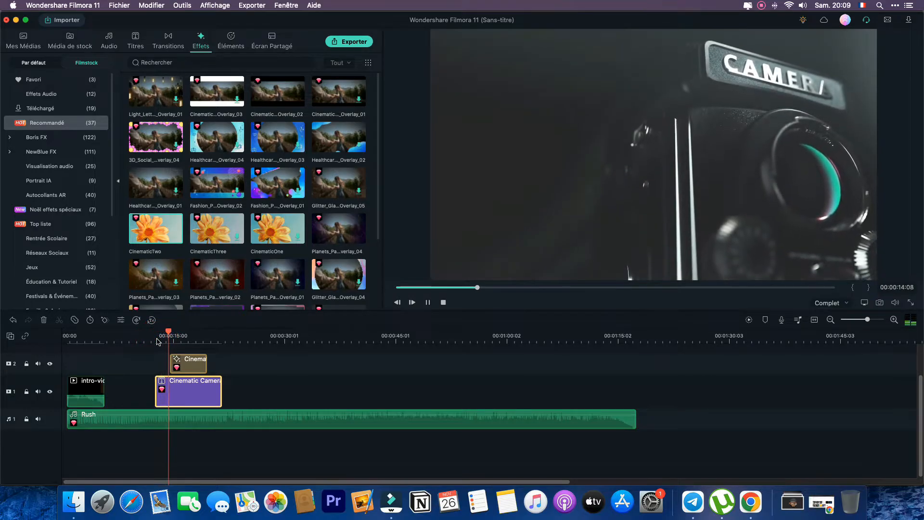
{"action": "key", "text": "space"}
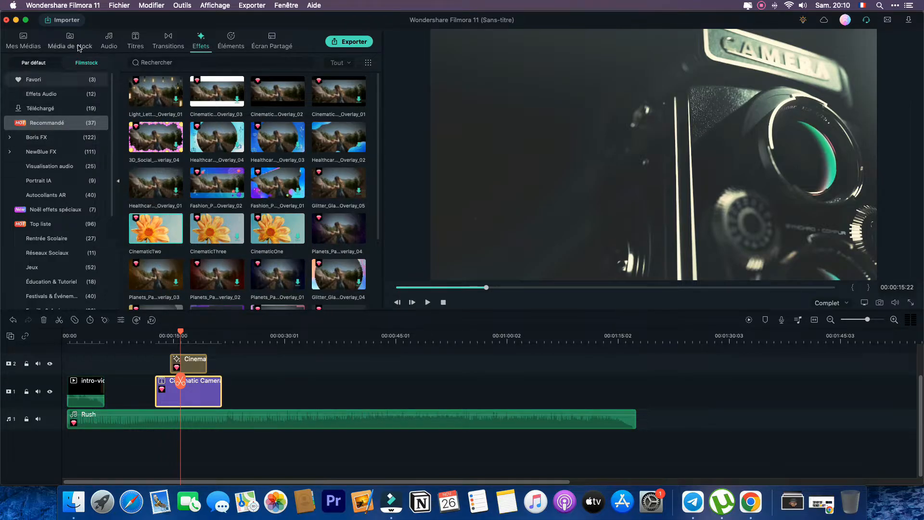
- Look through the resource pack effects and preview Property Overlay 05 and Mac Overlay 25
{"action": "scroll", "coordinate": [66, 204], "scroll_direction": "down", "scroll_amount": 5}
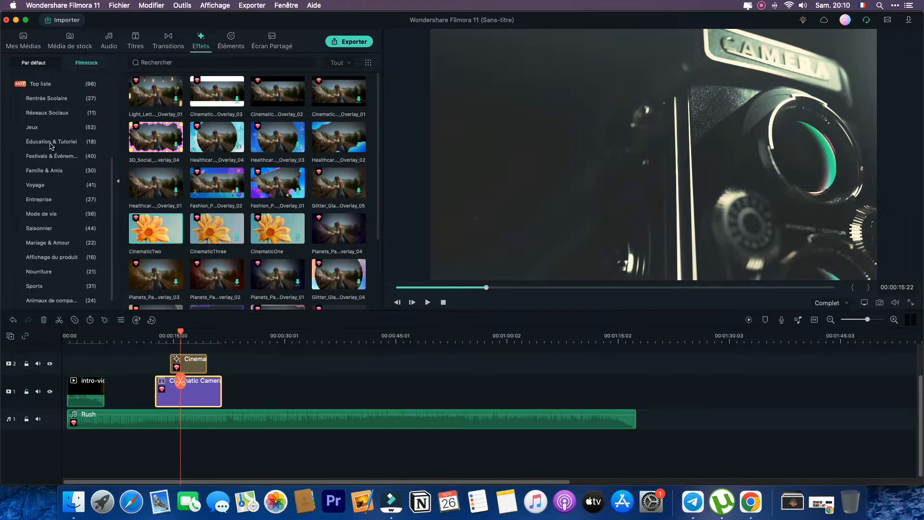
{"action": "scroll", "coordinate": [47, 209], "scroll_direction": "up", "scroll_amount": 5}
{"action": "scroll", "coordinate": [33, 241], "scroll_direction": "down", "scroll_amount": 5}
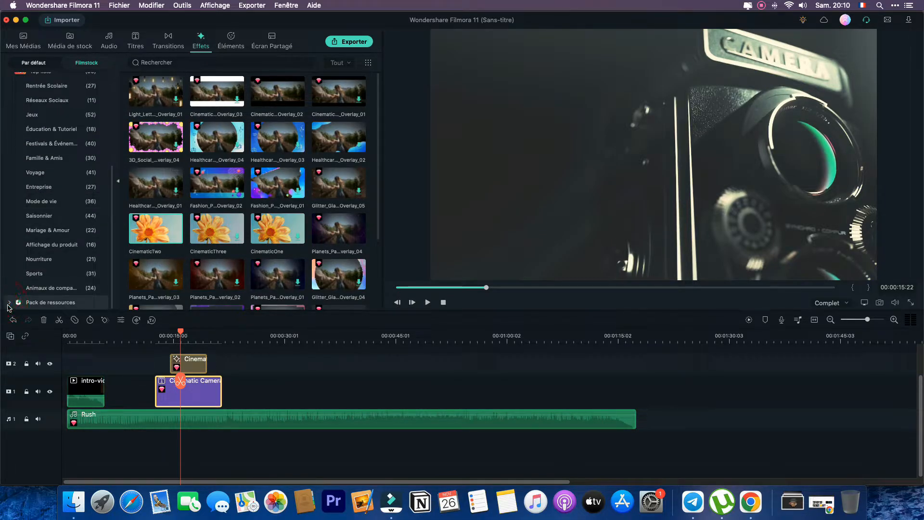
{"action": "left_click", "coordinate": [9, 303]}
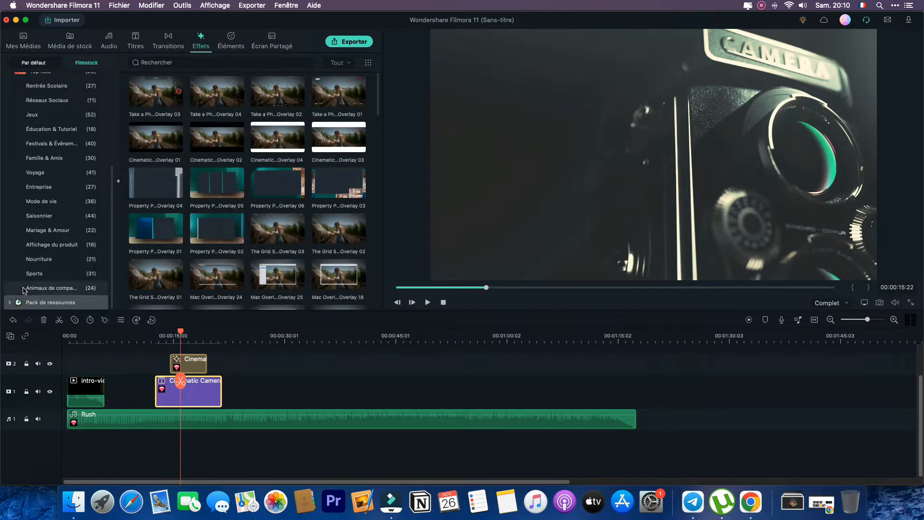
{"action": "left_click", "coordinate": [203, 187]}
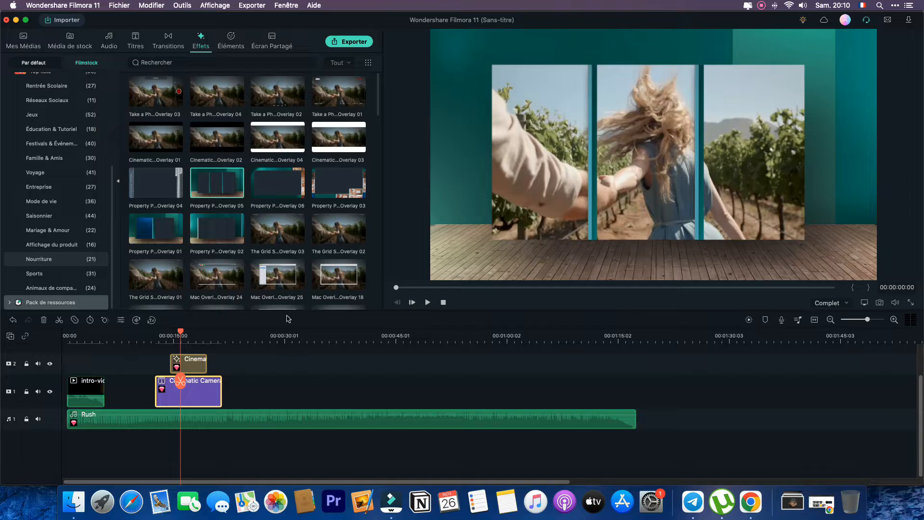
{"action": "left_click", "coordinate": [412, 303]}
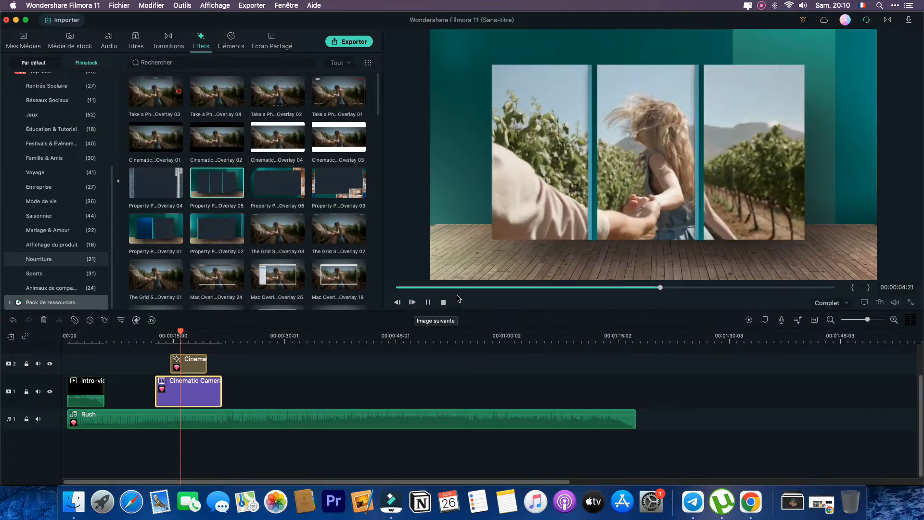
{"action": "left_click", "coordinate": [273, 284]}
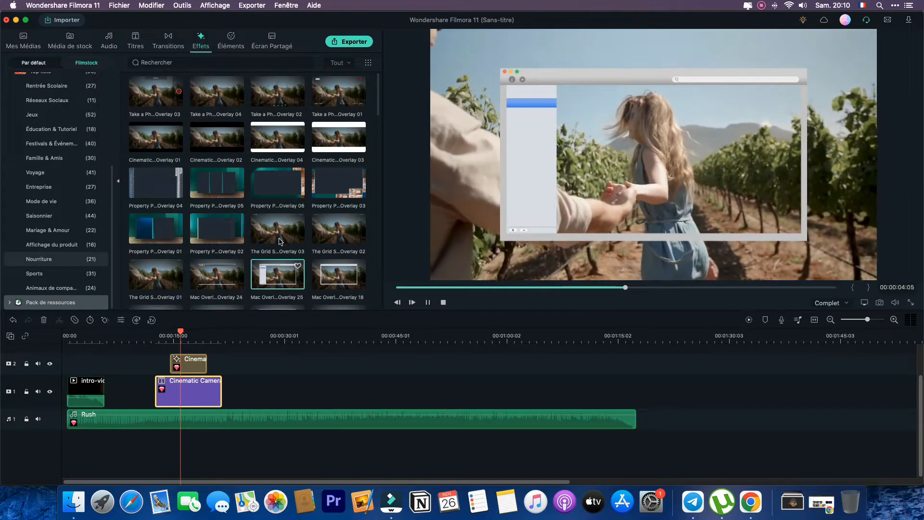
- Look through the Filmstock elements in the social networks, resource pack and recommended categories
{"action": "left_click", "coordinate": [233, 43]}
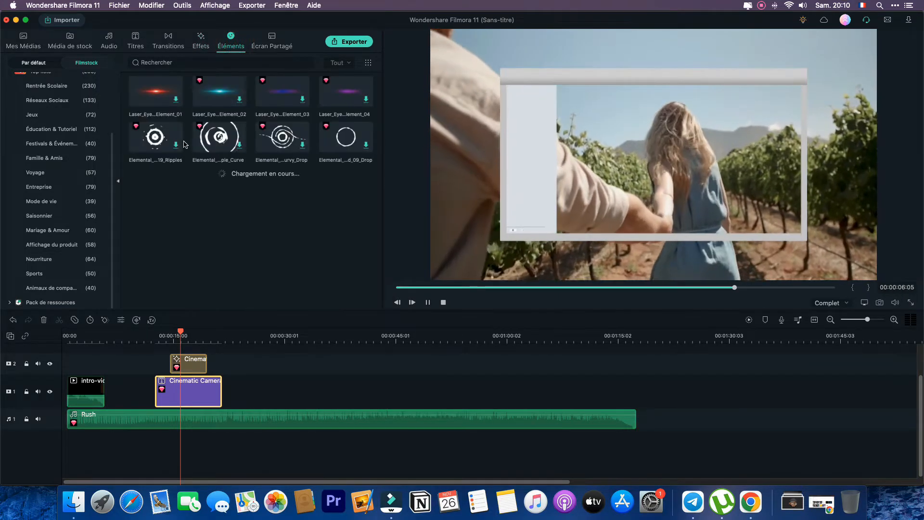
{"action": "left_click", "coordinate": [79, 104]}
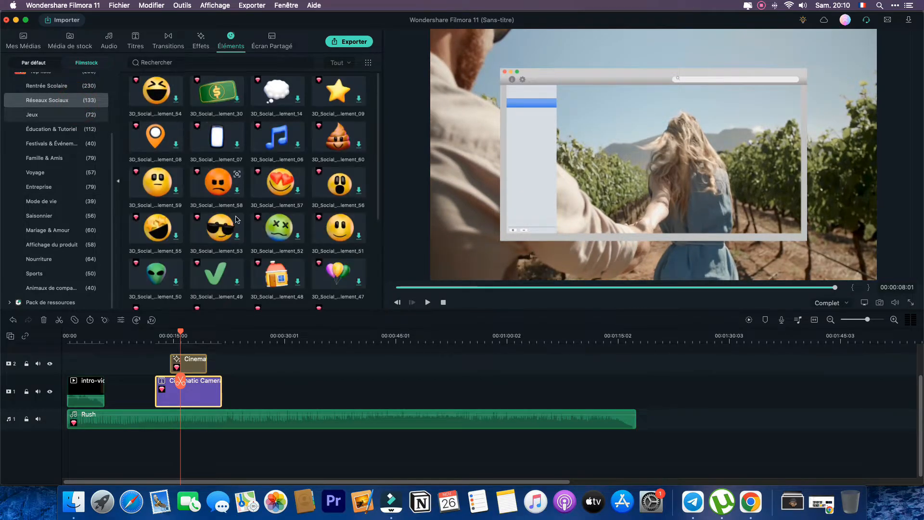
{"action": "scroll", "coordinate": [212, 202], "scroll_direction": "down", "scroll_amount": 5}
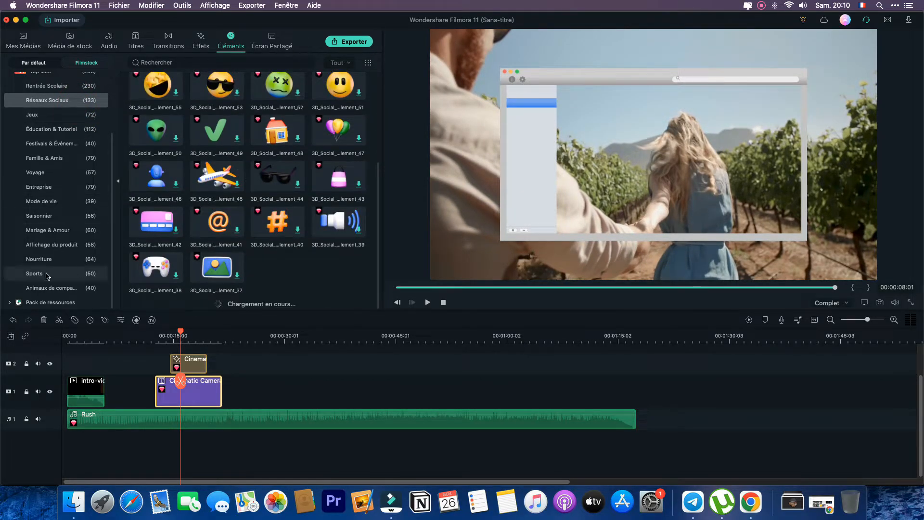
{"action": "left_click", "coordinate": [18, 301]}
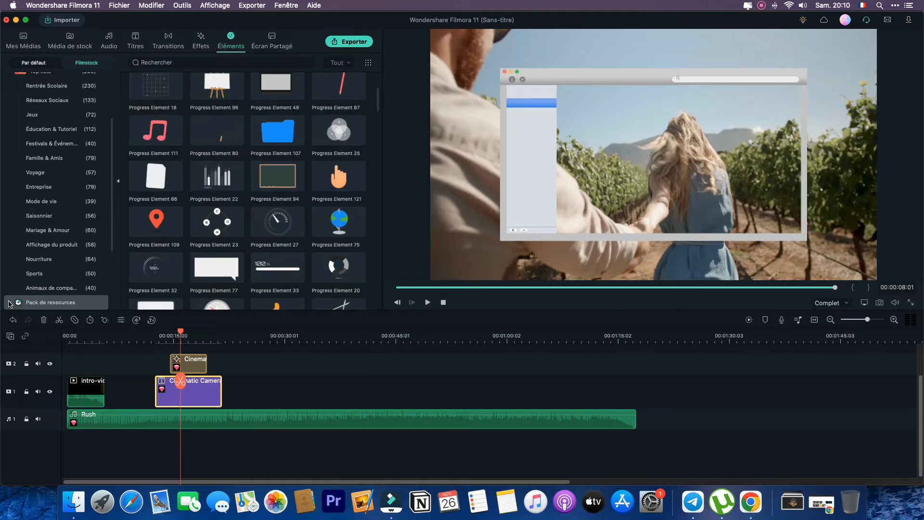
{"action": "left_click", "coordinate": [10, 303]}
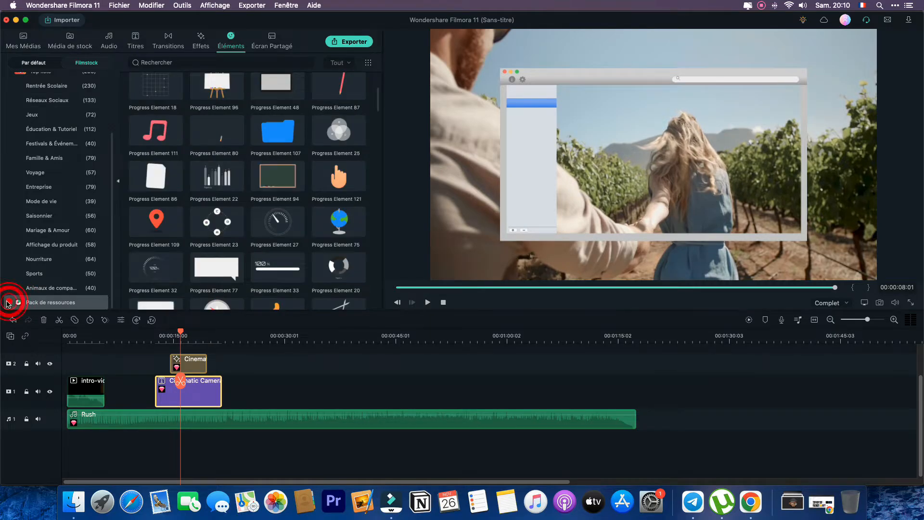
{"action": "left_click", "coordinate": [112, 176]}
{"action": "scroll", "coordinate": [84, 125], "scroll_direction": "up", "scroll_amount": 4}
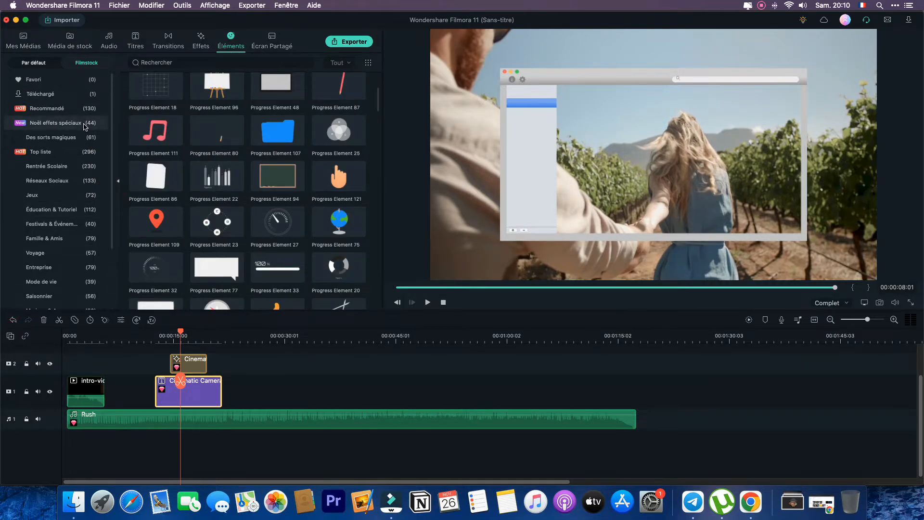
{"action": "left_click", "coordinate": [77, 109]}
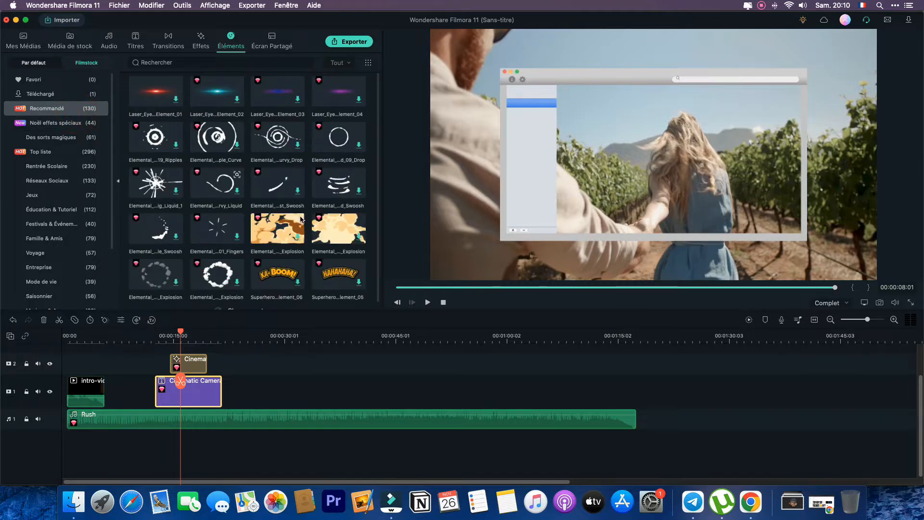
{"action": "scroll", "coordinate": [301, 219], "scroll_direction": "down", "scroll_amount": 10}
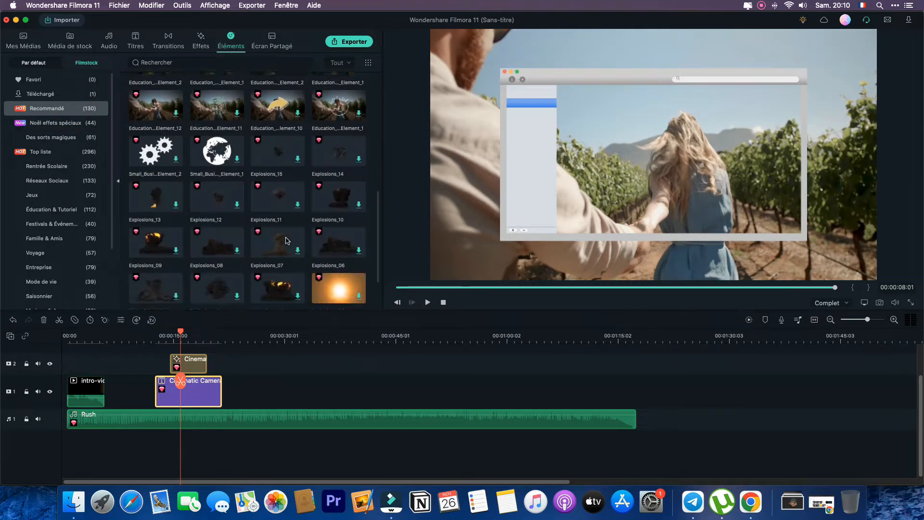
{"action": "scroll", "coordinate": [289, 240], "scroll_direction": "down", "scroll_amount": 3}
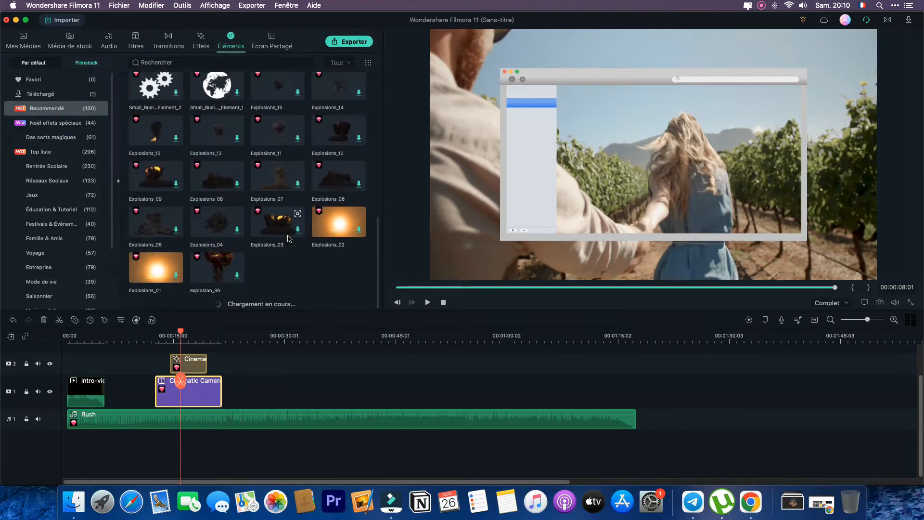
- Add the LIVE element (Element 22) from the Top liste category at the playhead on a new video track 3
{"action": "left_click", "coordinate": [63, 153]}
{"action": "scroll", "coordinate": [280, 193], "scroll_direction": "down", "scroll_amount": 2}
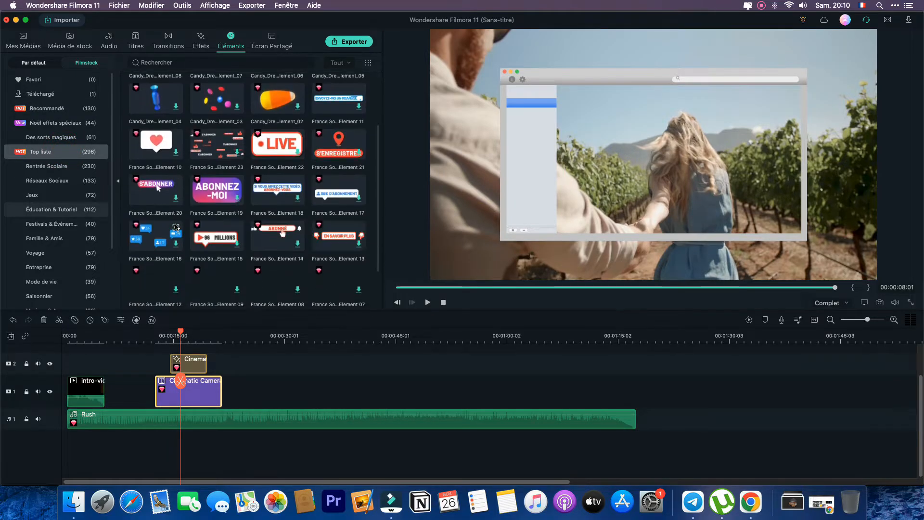
{"action": "left_click_drag", "start_coordinate": [278, 143], "coordinate": [183, 349]}
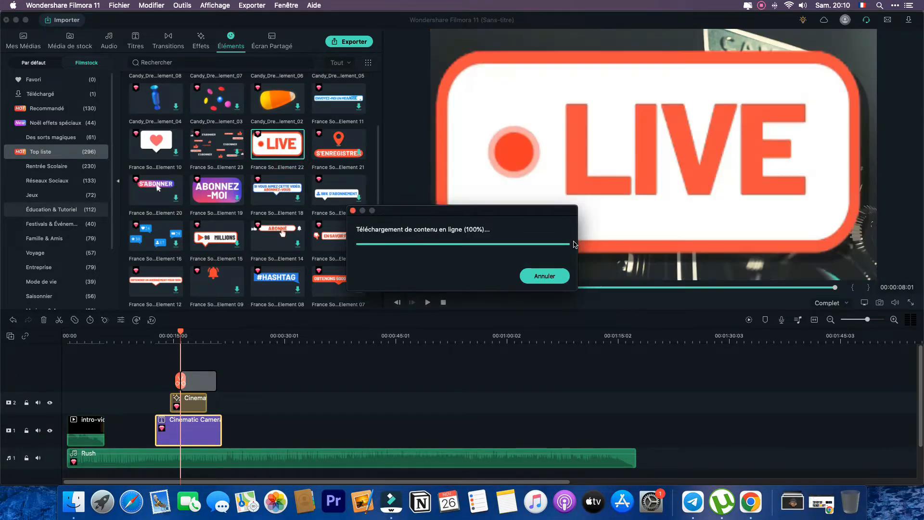
- Scale the LIVE element to 25.5%, move it below the title to X 196.6, Y -417.4, preview it and confirm
{"action": "double_click", "coordinate": [533, 137]}
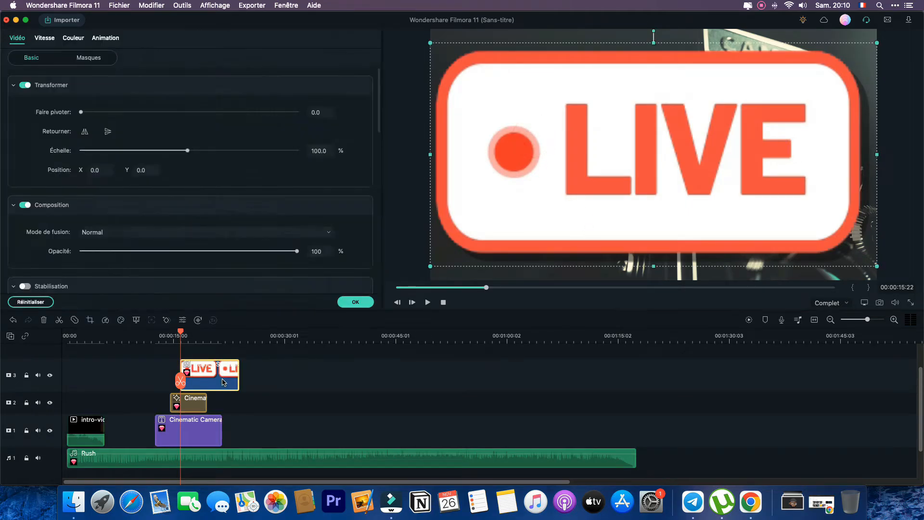
{"action": "left_click", "coordinate": [223, 380]}
{"action": "left_click_drag", "start_coordinate": [182, 152], "coordinate": [106, 159]}
{"action": "left_click_drag", "start_coordinate": [638, 161], "coordinate": [683, 257]}
{"action": "left_click", "coordinate": [541, 249]}
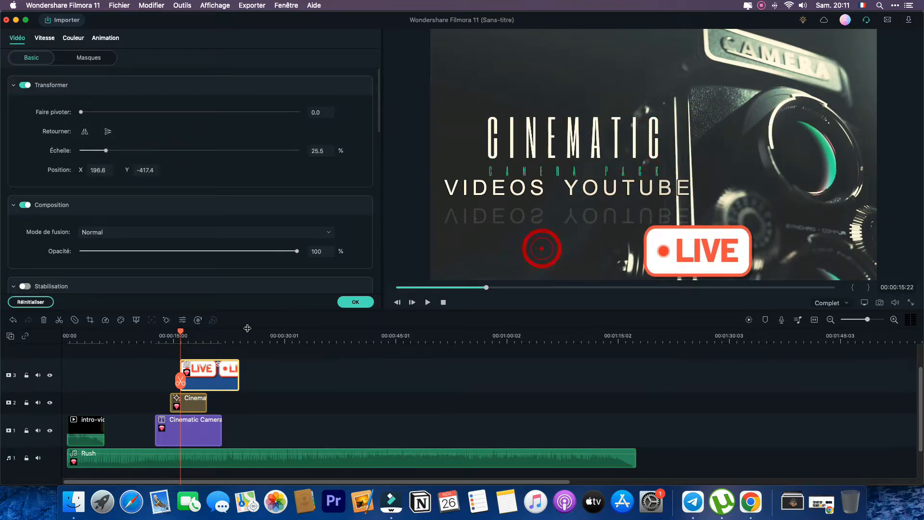
{"action": "key", "text": "space"}
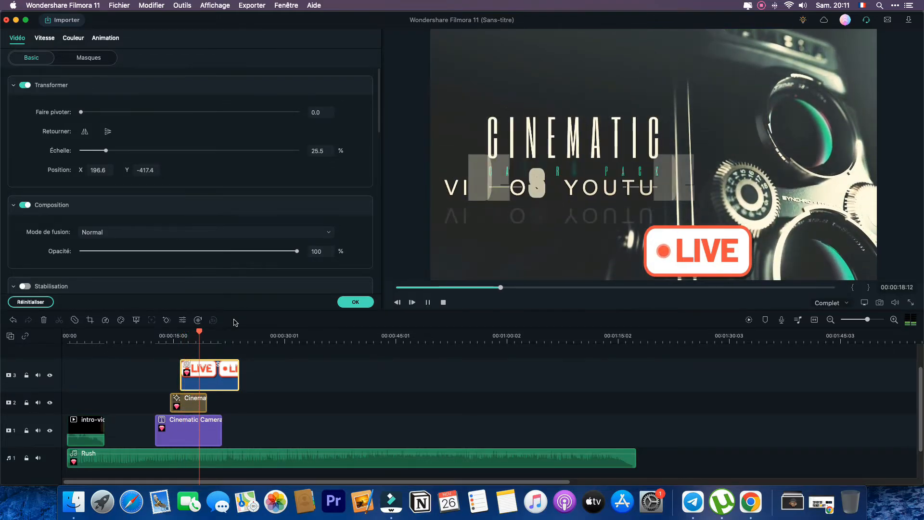
{"action": "key", "text": "space"}
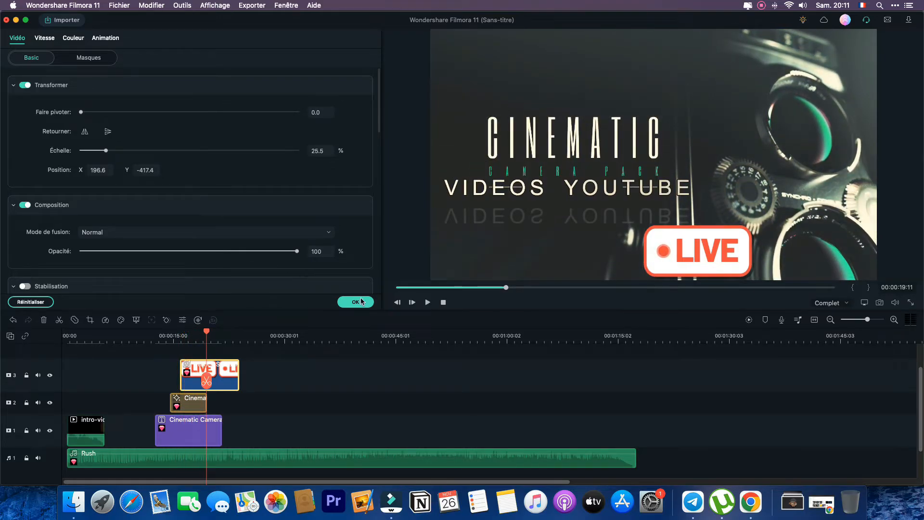
{"action": "left_click", "coordinate": [356, 302]}
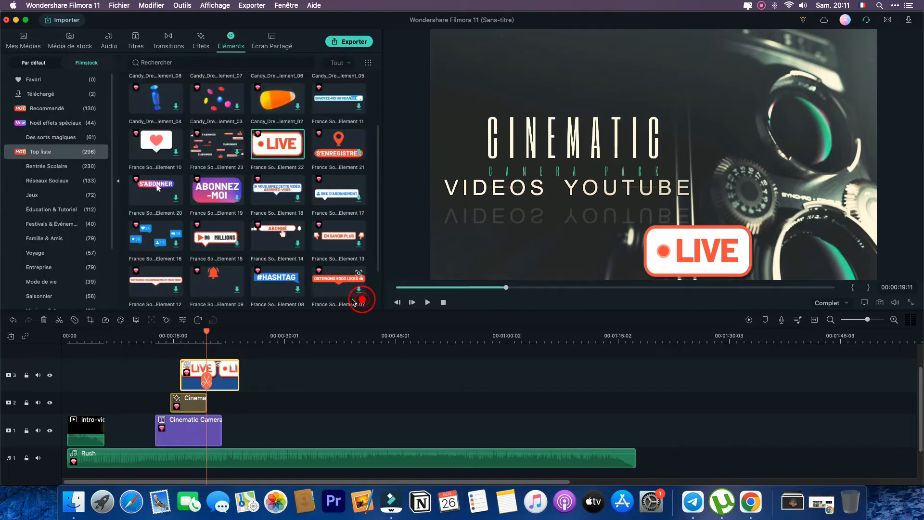
- Look over the included split-screen layouts and return to the project media
{"action": "left_click", "coordinate": [278, 46]}
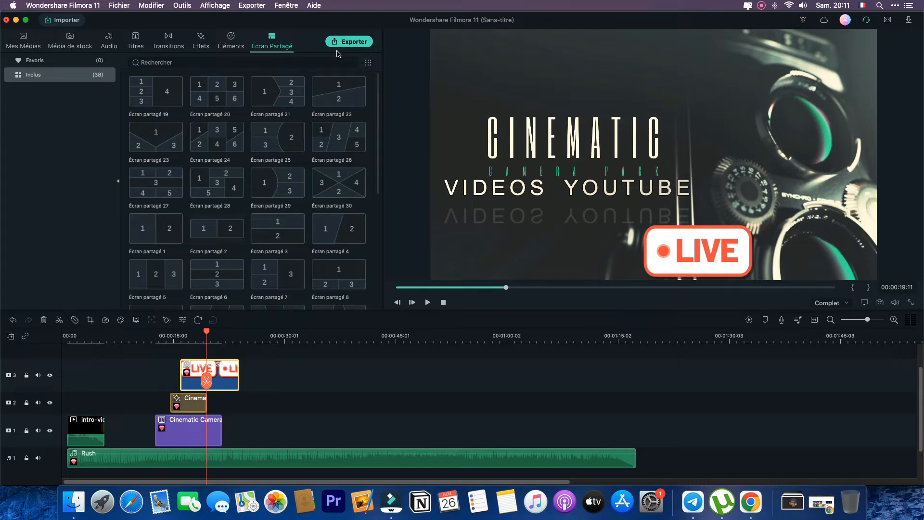
{"action": "left_click", "coordinate": [34, 43]}
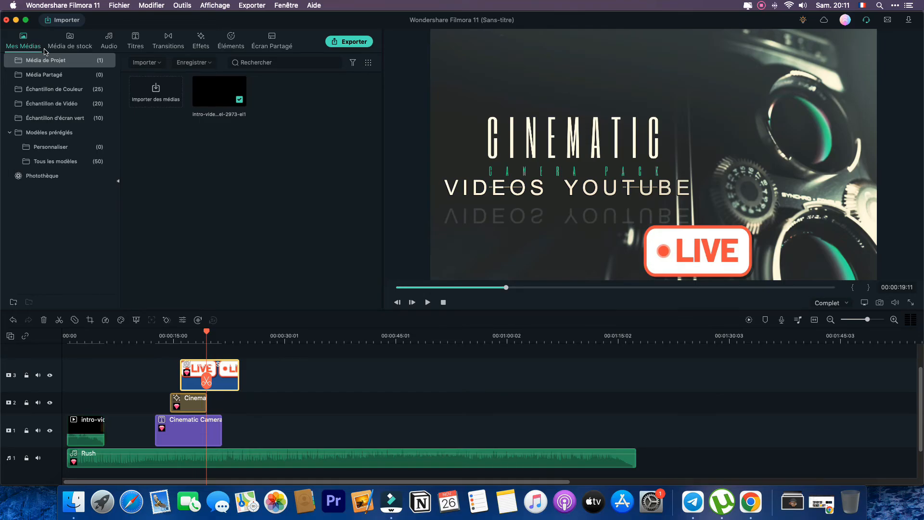
{"action": "left_click", "coordinate": [771, 5]}
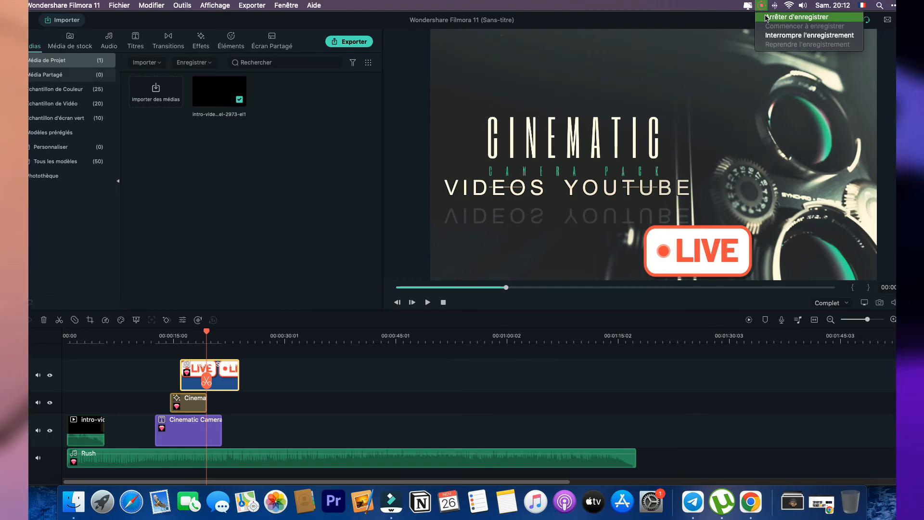